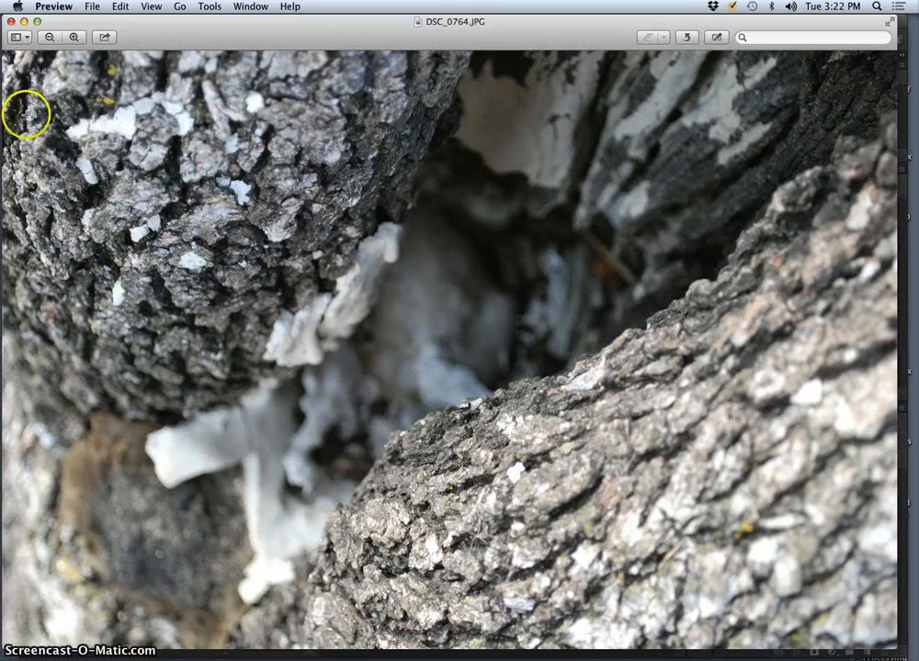
Close the photo preview and the RAW exposures folder window, and switch to the DSC_0813.JPG document in Photoshop
click(9, 22)
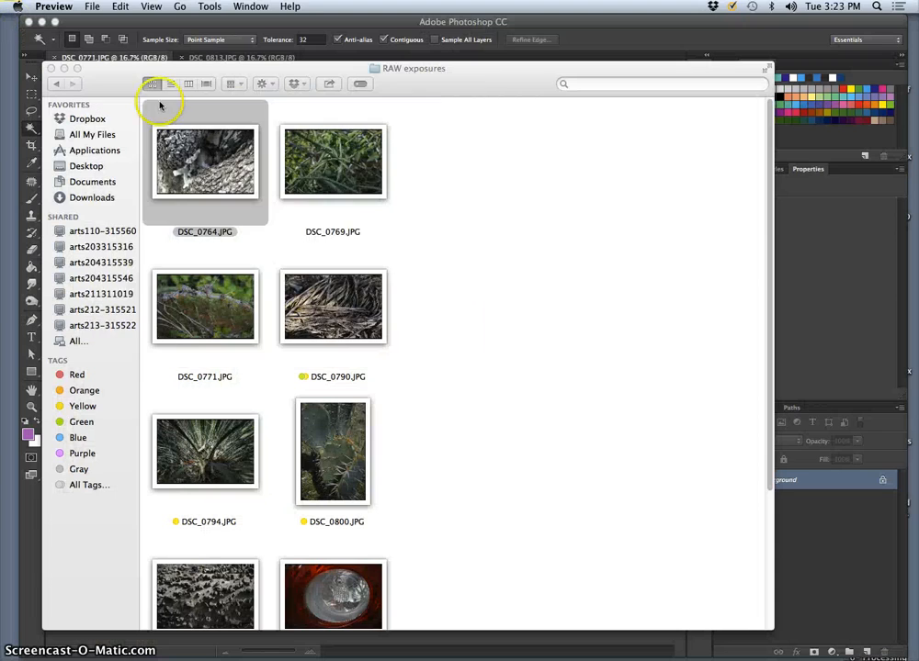
click(68, 69)
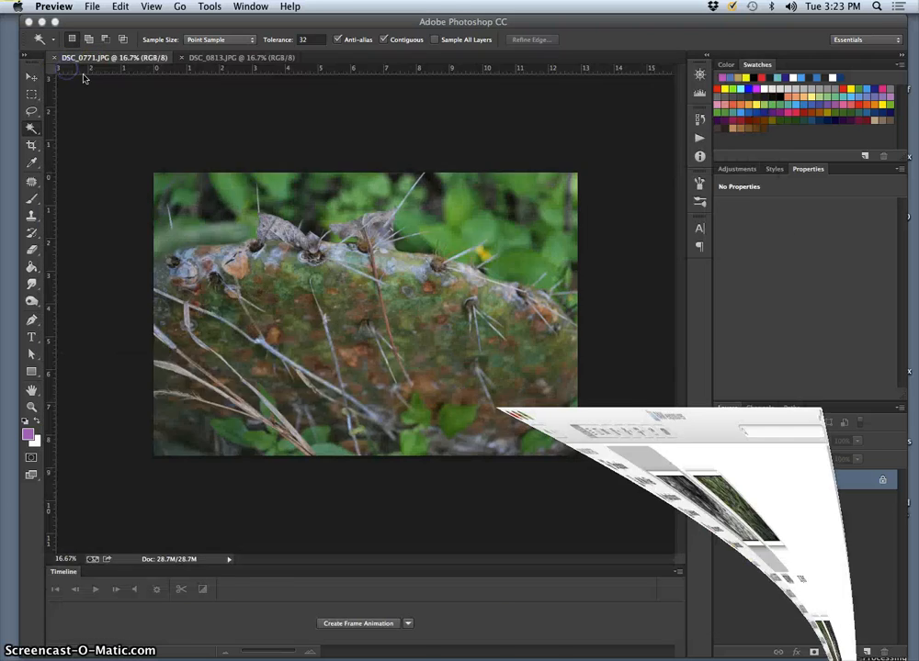
click(208, 65)
click(213, 58)
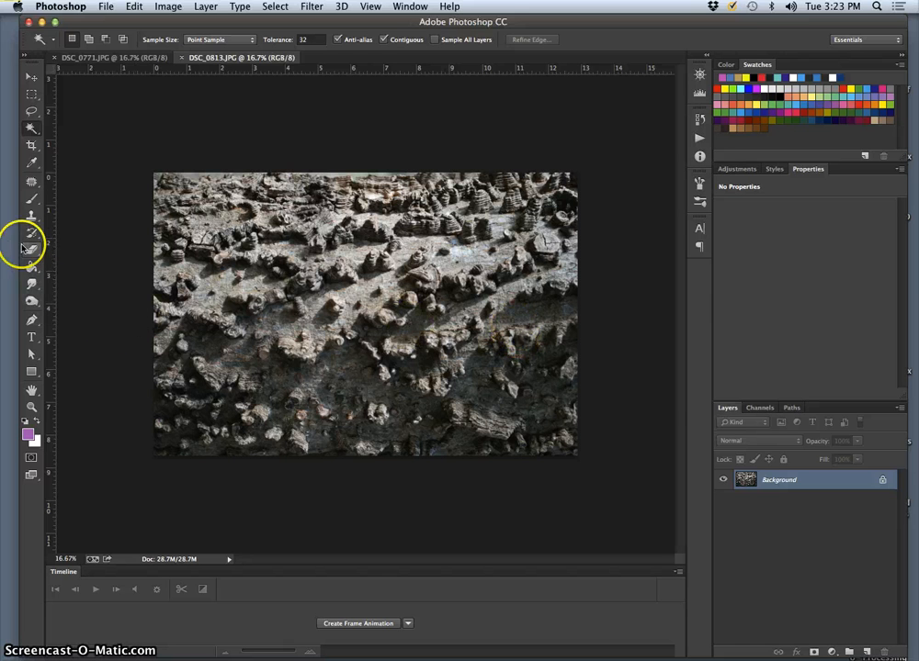
Duplicate the background onto a new layer and set up the Blur tool with a 200 px soft brush
key(ctrl+j)
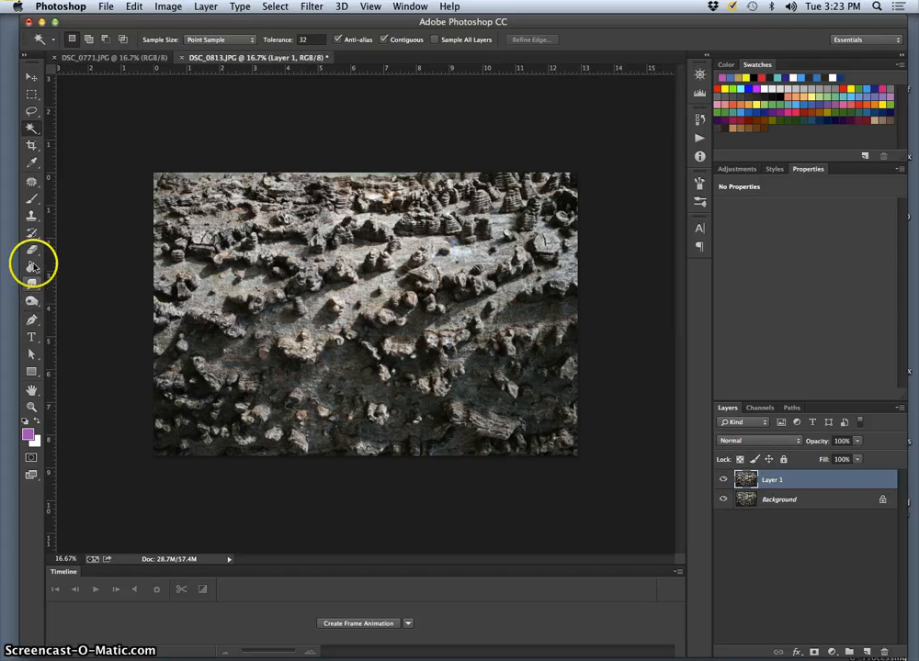
click(32, 302)
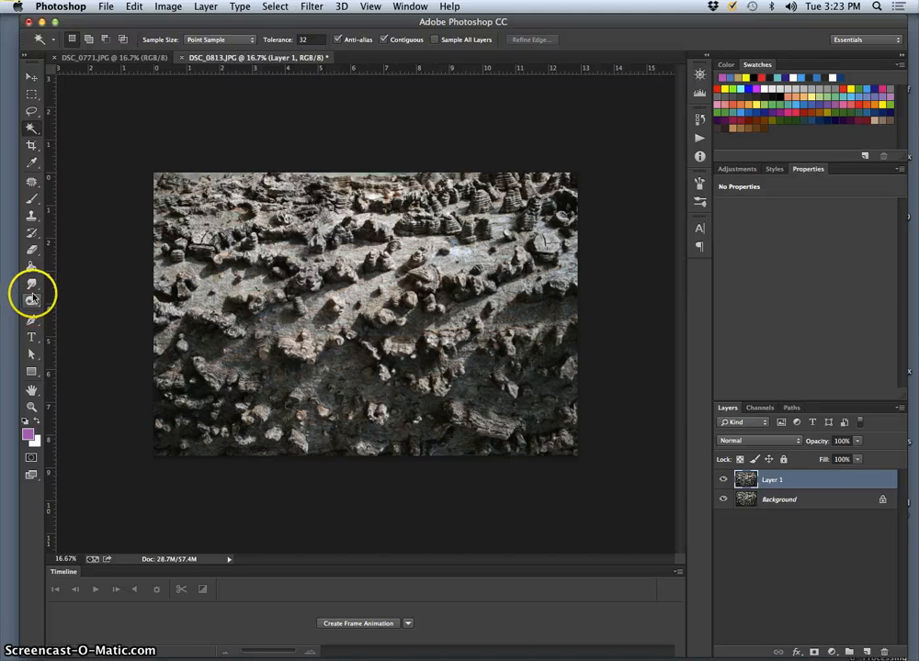
click(33, 291)
click(78, 282)
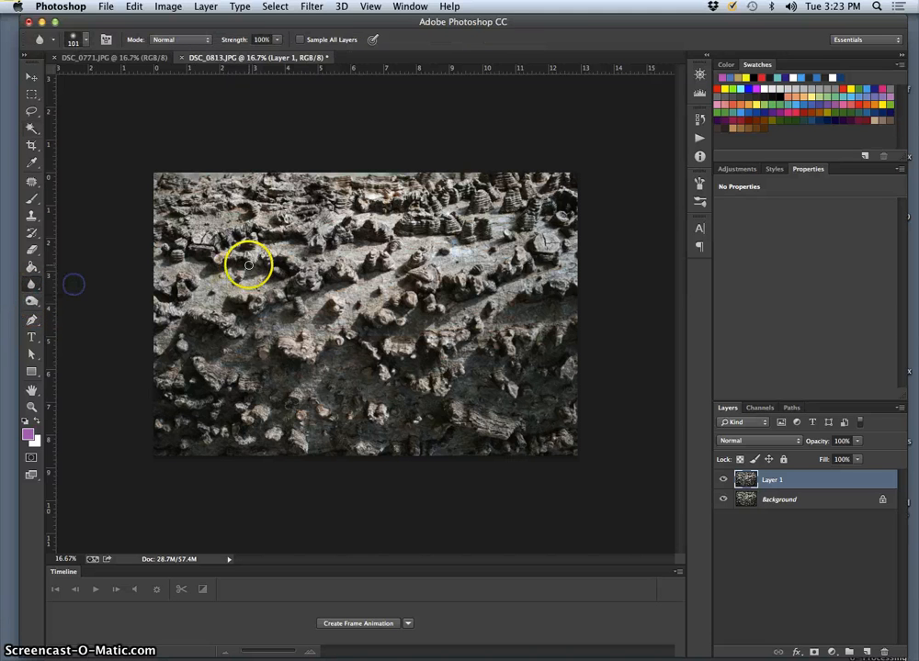
click(85, 42)
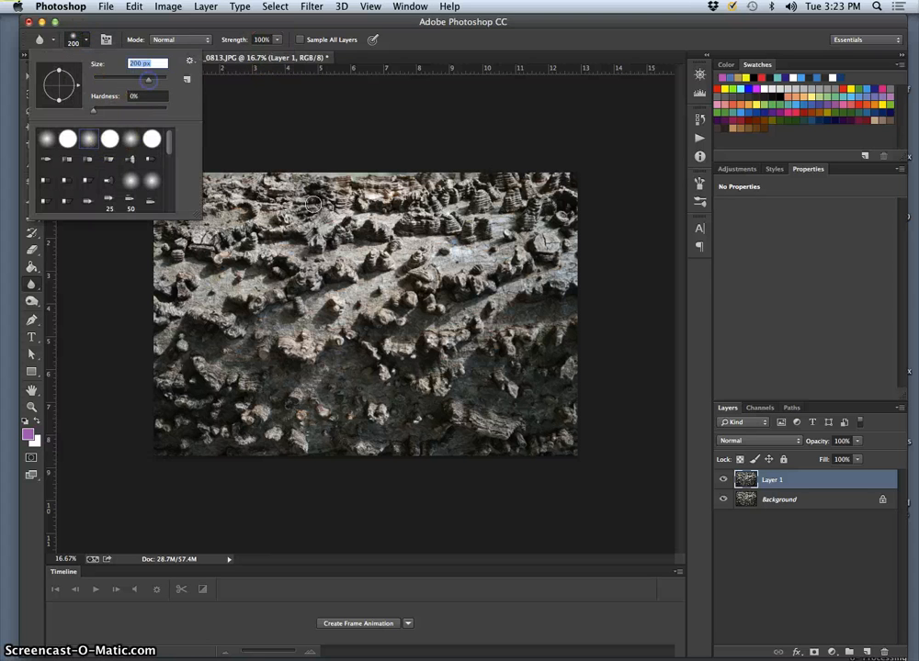
Brush blur strokes over the bark and small bumps near the middle of the image on the duplicate layer
drag(360, 234, 391, 265)
key(super+plus)
key(super+plus)
key(super+plus)
key(super+plus)
key(super+plus)
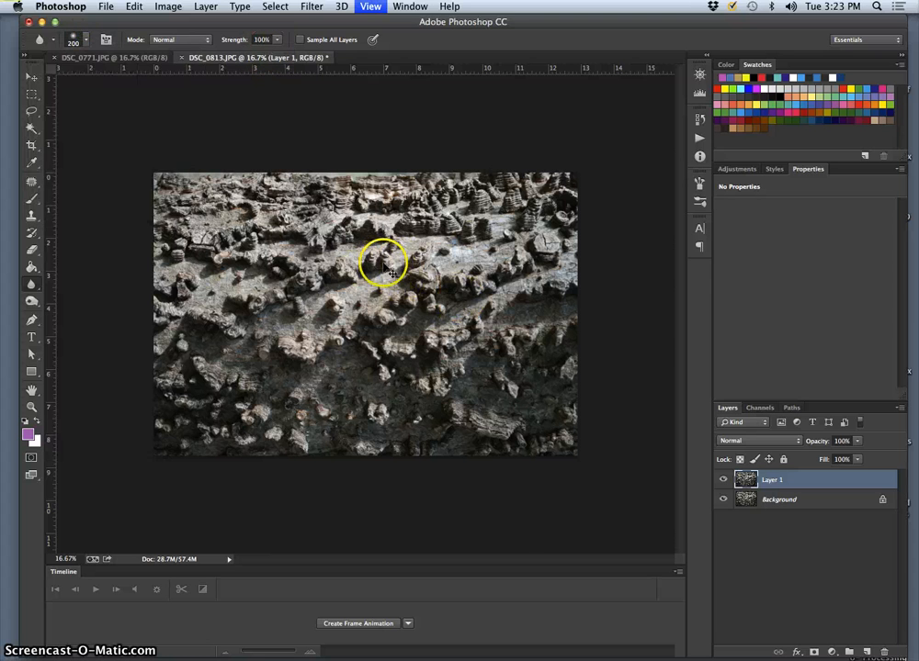
key(super+plus)
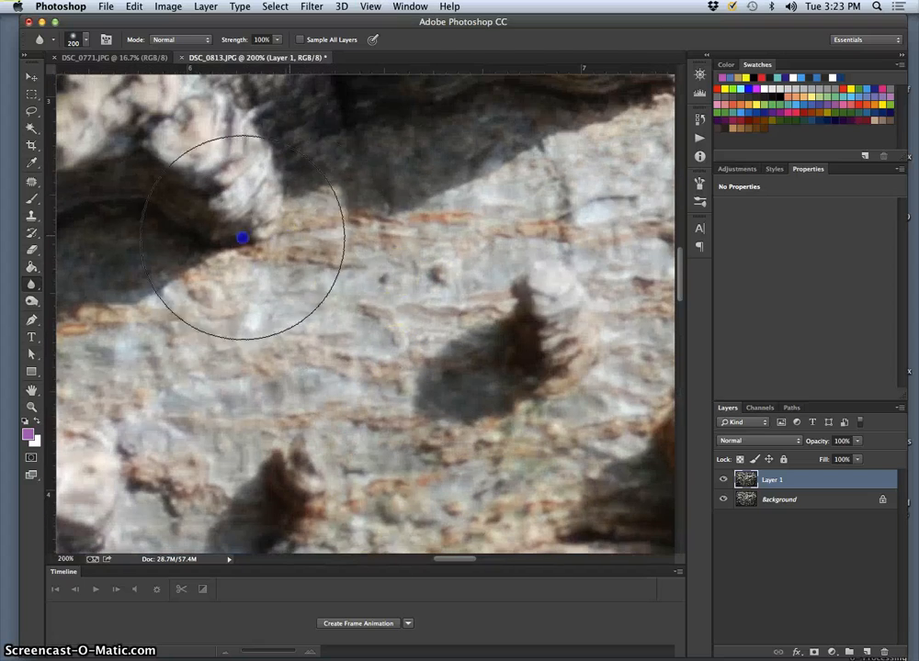
mouse_move(242, 238)
mouse_down()
mouse_move(245, 218)
mouse_move(186, 230)
mouse_move(197, 246)
mouse_up()
mouse_move(554, 283)
mouse_down()
mouse_move(476, 295)
mouse_move(484, 328)
mouse_move(537, 349)
mouse_move(281, 351)
mouse_move(400, 416)
mouse_up()
key(super+minus)
key(super+minus)
key(super+minus)
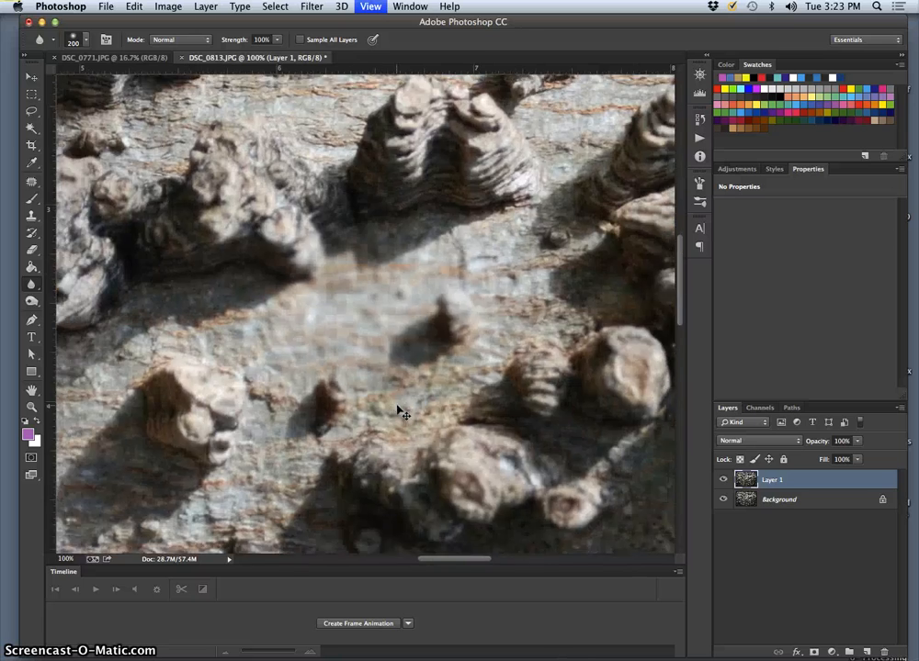
drag(505, 293, 510, 282)
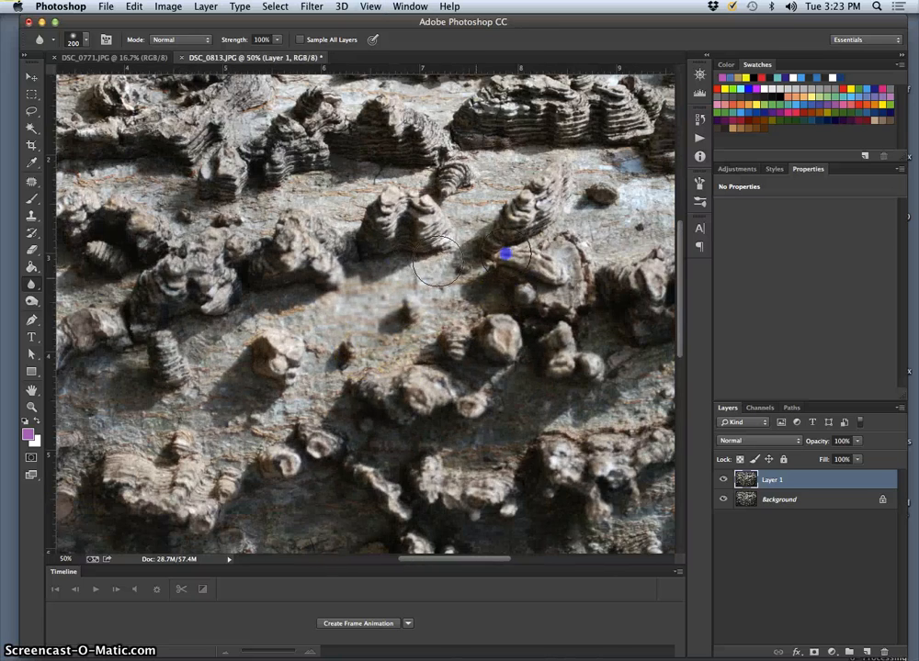
mouse_move(437, 260)
mouse_down()
mouse_move(305, 231)
mouse_move(456, 221)
mouse_move(265, 221)
mouse_move(262, 257)
mouse_move(242, 266)
mouse_move(440, 286)
mouse_move(381, 352)
mouse_up()
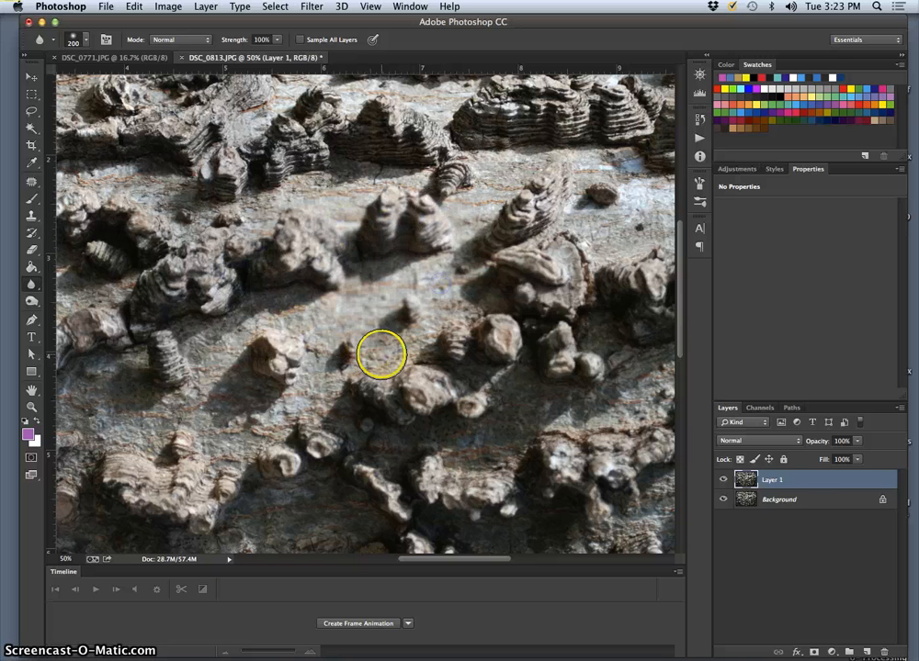
Hide the blurred duplicate layer and delete it, leaving only the background
click(723, 482)
drag(801, 480, 883, 651)
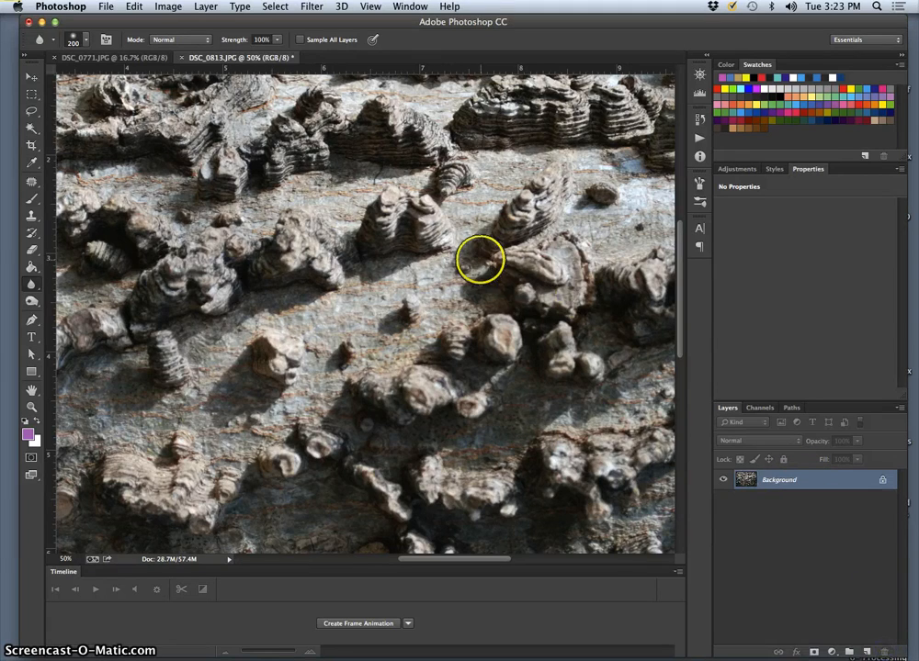
key(super+minus)
key(super+minus)
key(super+minus)
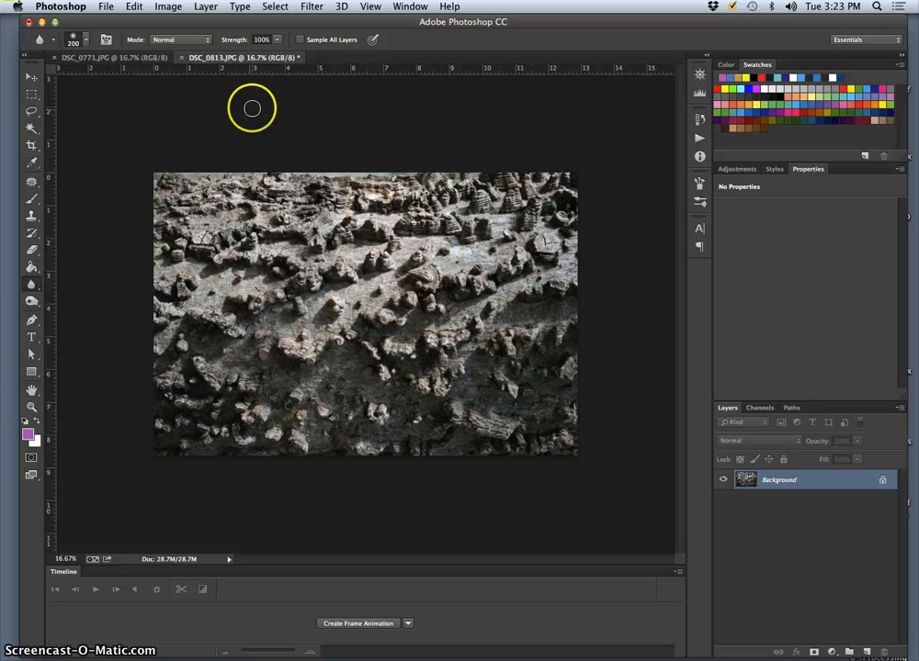
Examine the sharp and soft areas of the cactus photo DSC_0771.JPG up close
click(129, 59)
click(431, 339)
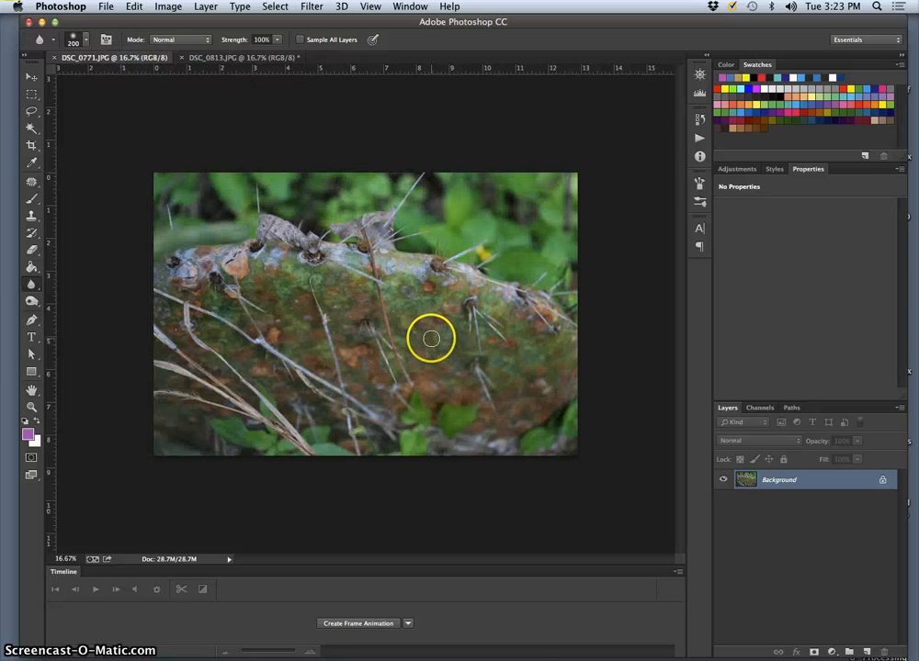
key(super+equal)
key(super+equal)
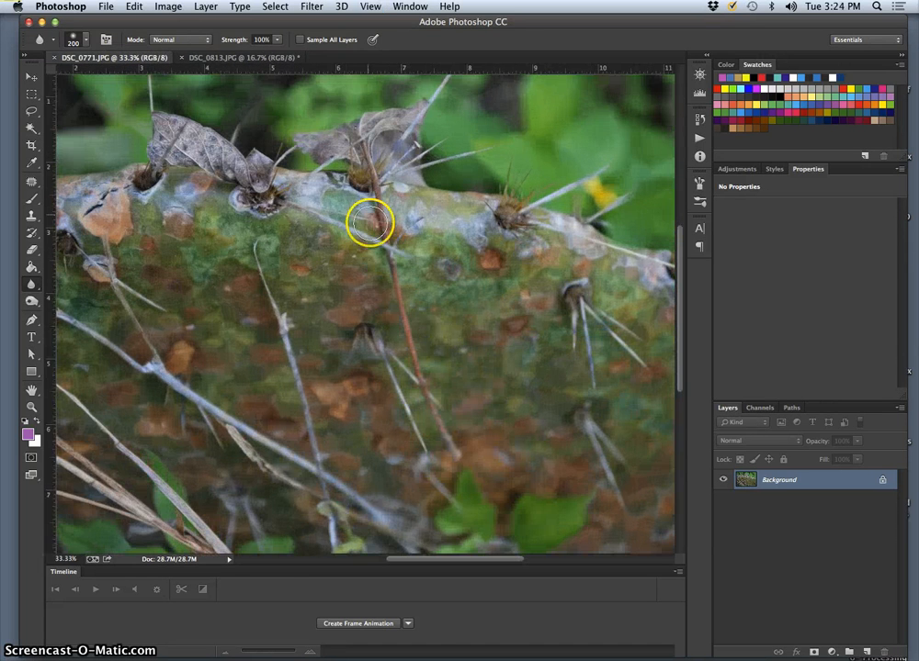
scroll(378, 234, down, 6)
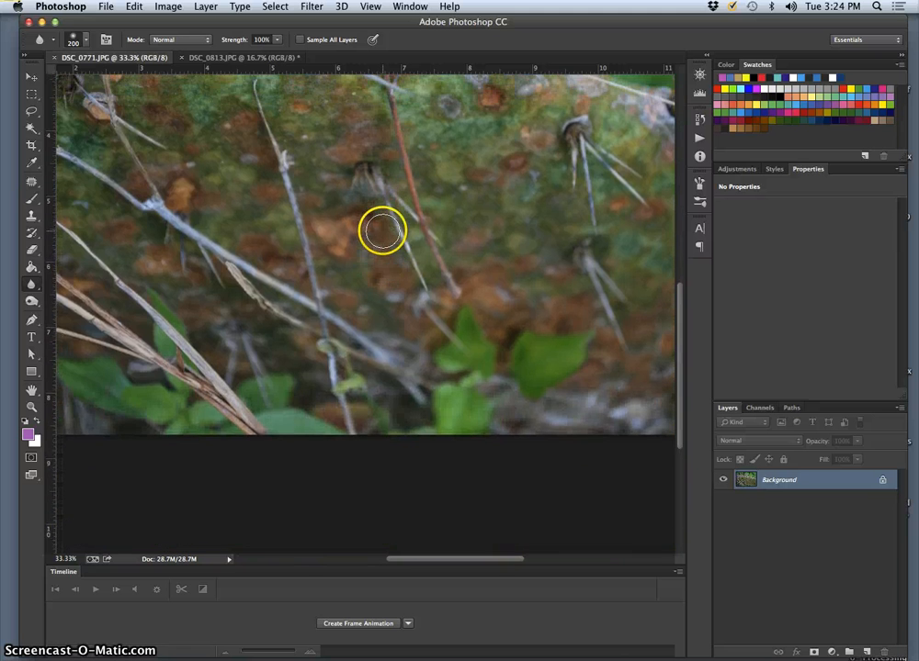
scroll(382, 232, up, 5)
key(super+minus)
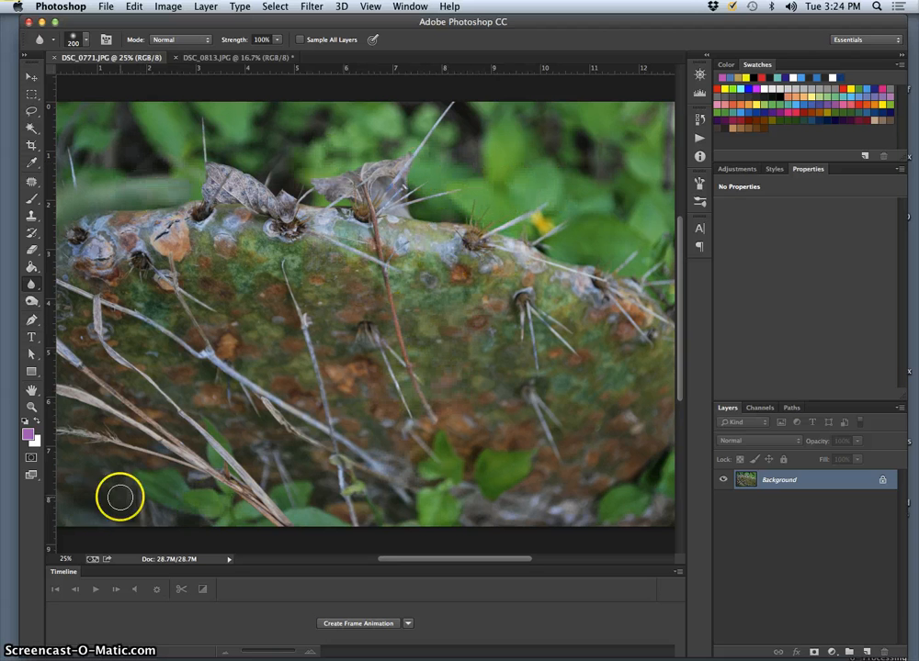
Add a new layer in DSC_0813.JPG and brush two red wavy lines across the upper half to outline the sharp band
click(232, 58)
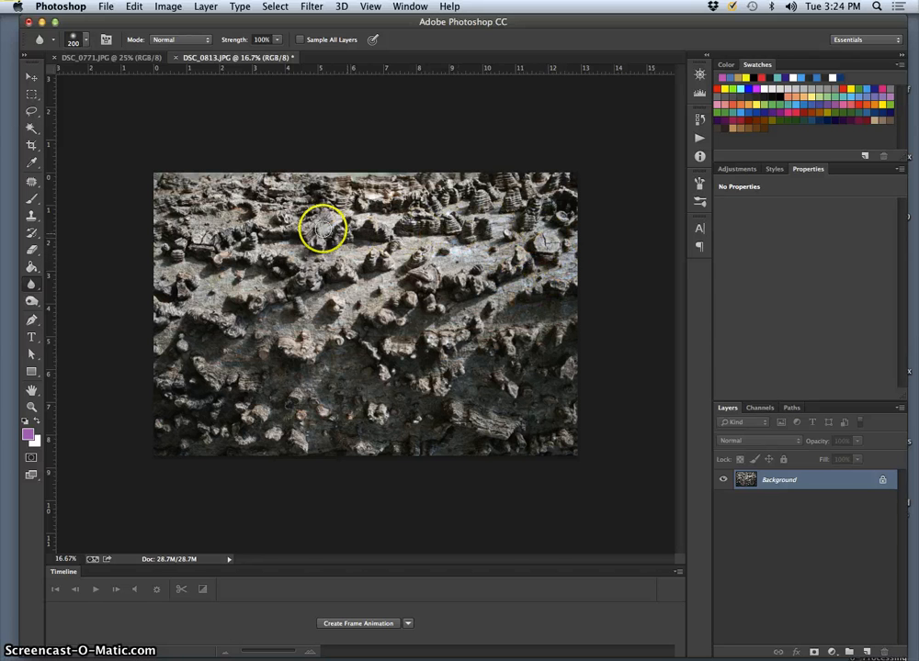
click(866, 651)
click(32, 204)
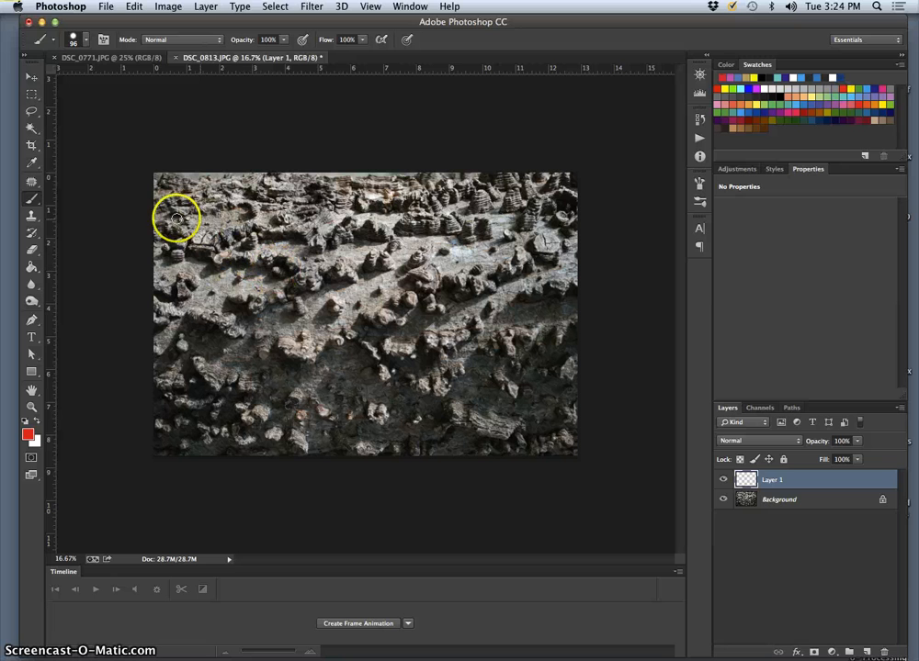
mouse_move(298, 222)
mouse_down()
mouse_move(377, 204)
mouse_move(470, 204)
mouse_up()
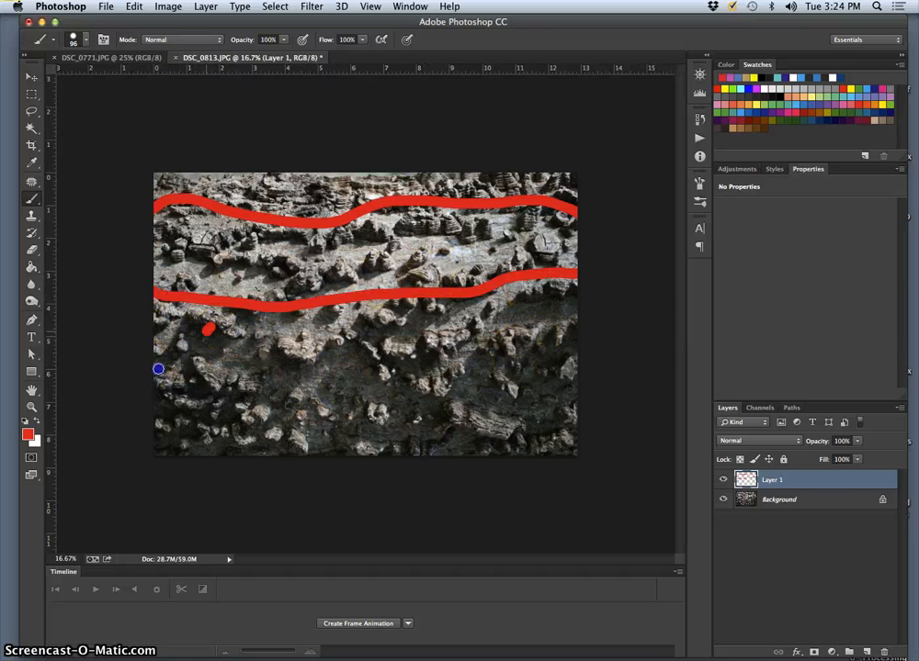
Paint light blue zigzags over the lower bark in place of a red zigzag attempt, and green strokes along the top edge
mouse_move(158, 368)
mouse_down()
mouse_move(379, 326)
mouse_move(501, 375)
mouse_move(509, 404)
mouse_move(579, 450)
mouse_up()
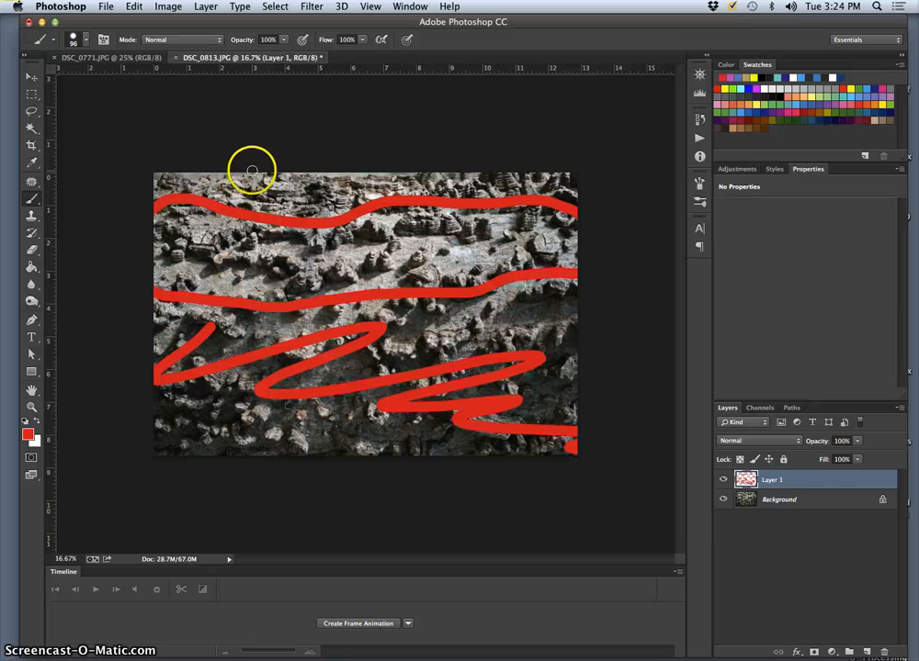
key(ctrl+z)
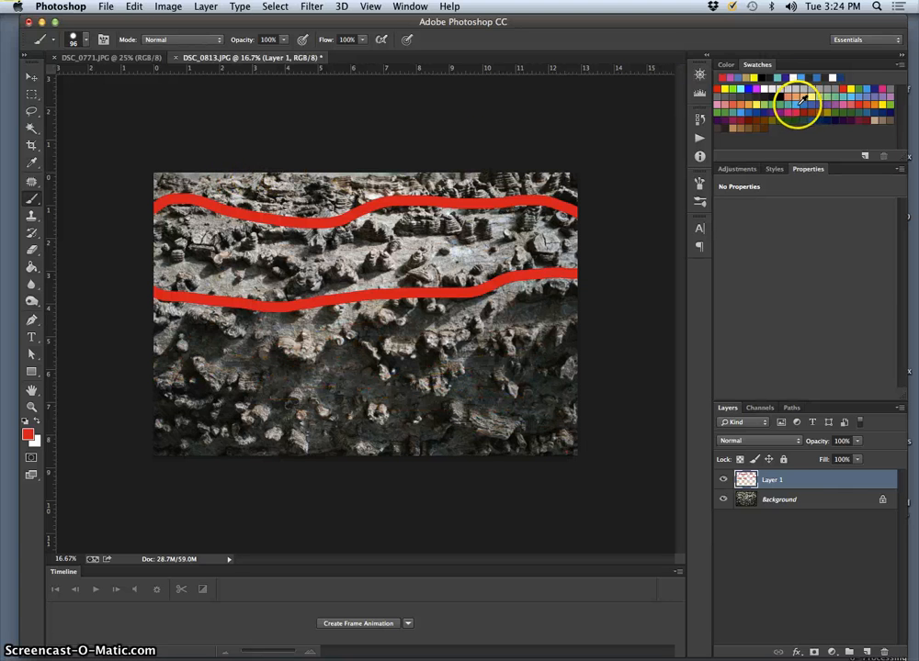
click(802, 99)
mouse_move(488, 481)
mouse_down()
mouse_move(435, 381)
mouse_move(154, 437)
mouse_up()
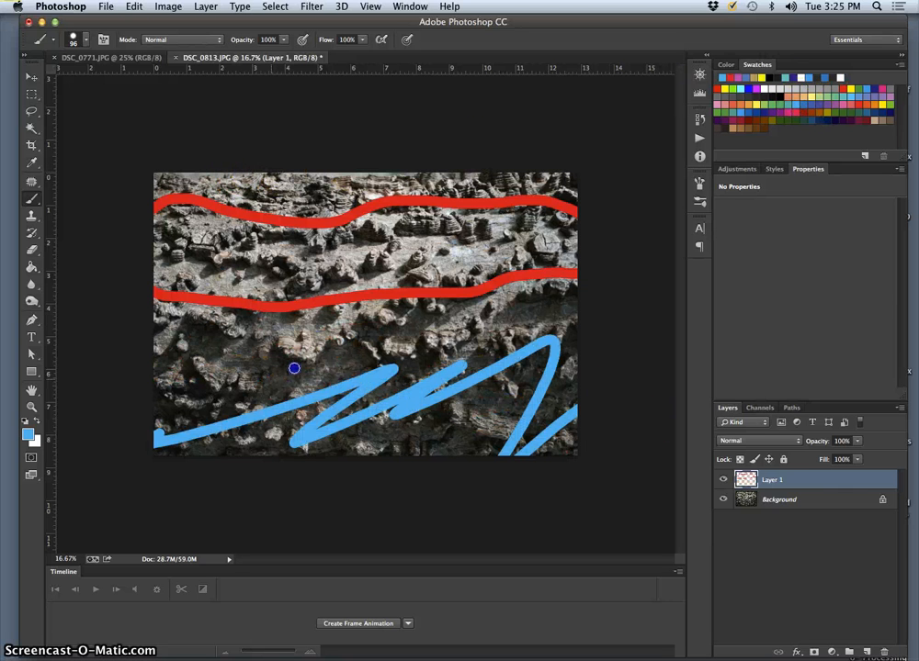
mouse_move(294, 368)
mouse_down()
mouse_move(162, 351)
mouse_move(436, 336)
mouse_up()
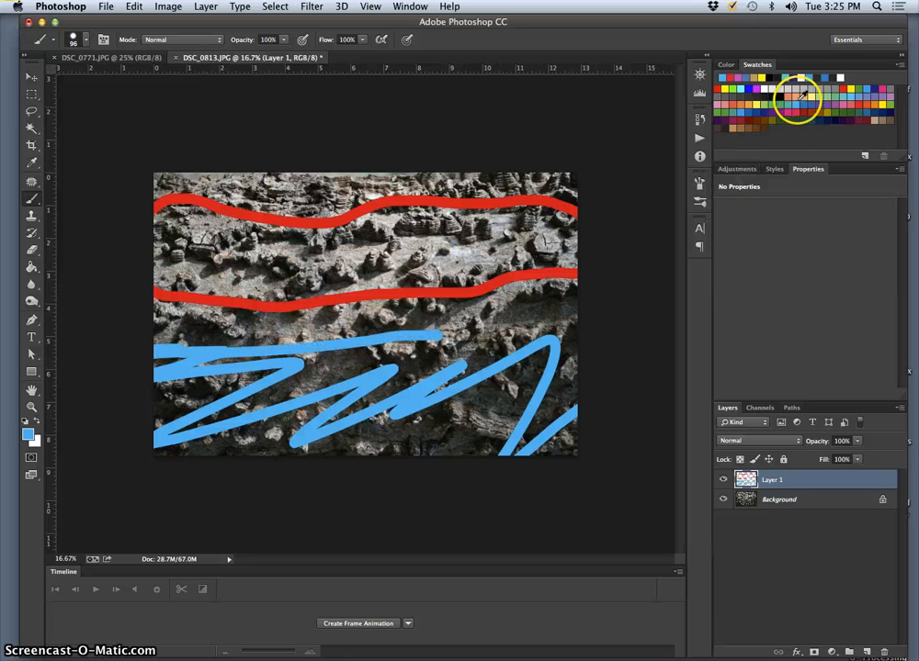
click(772, 103)
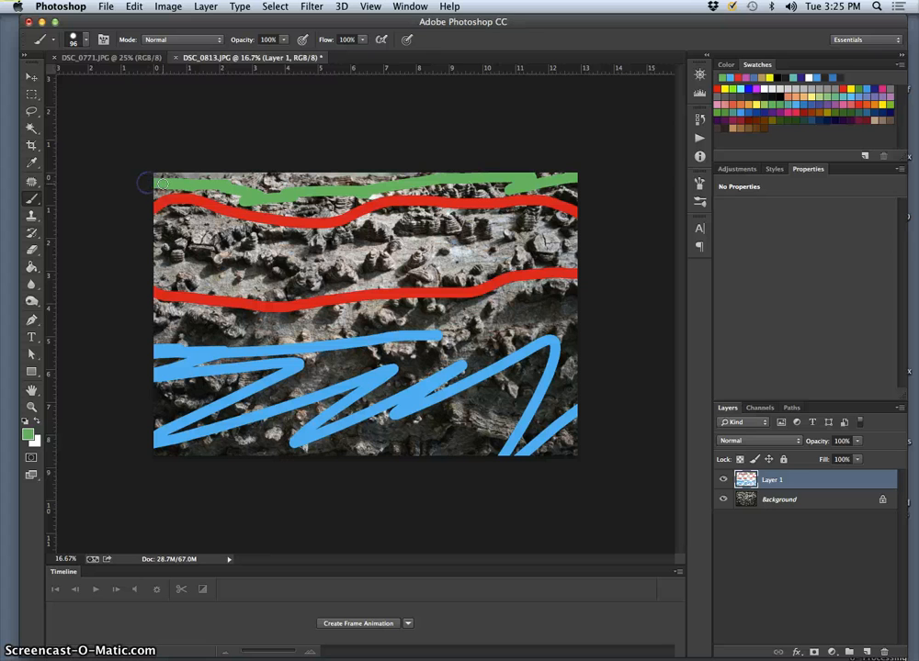
Select the Blur tool and look through the available Blur filters
click(30, 287)
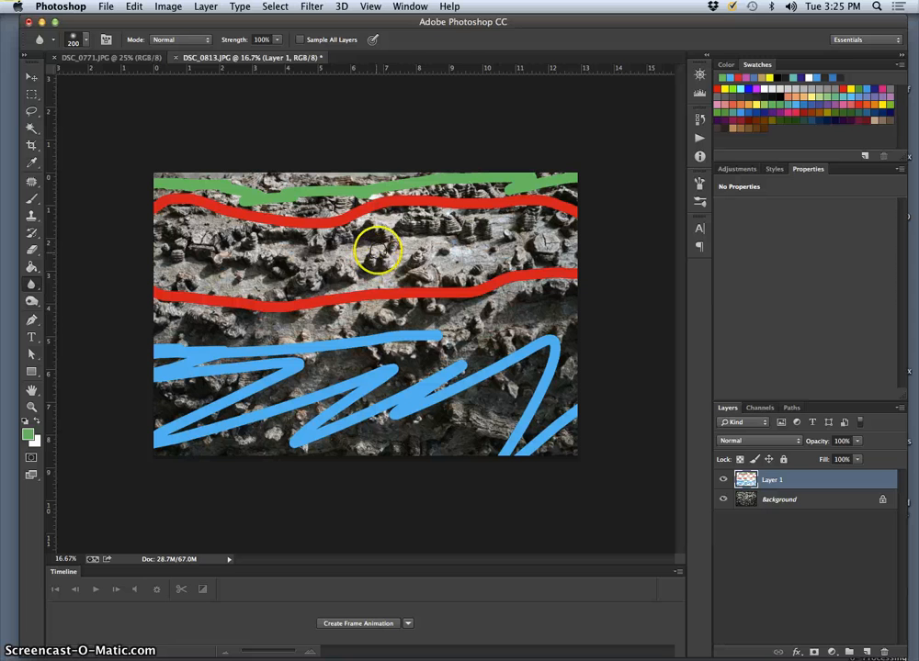
click(313, 8)
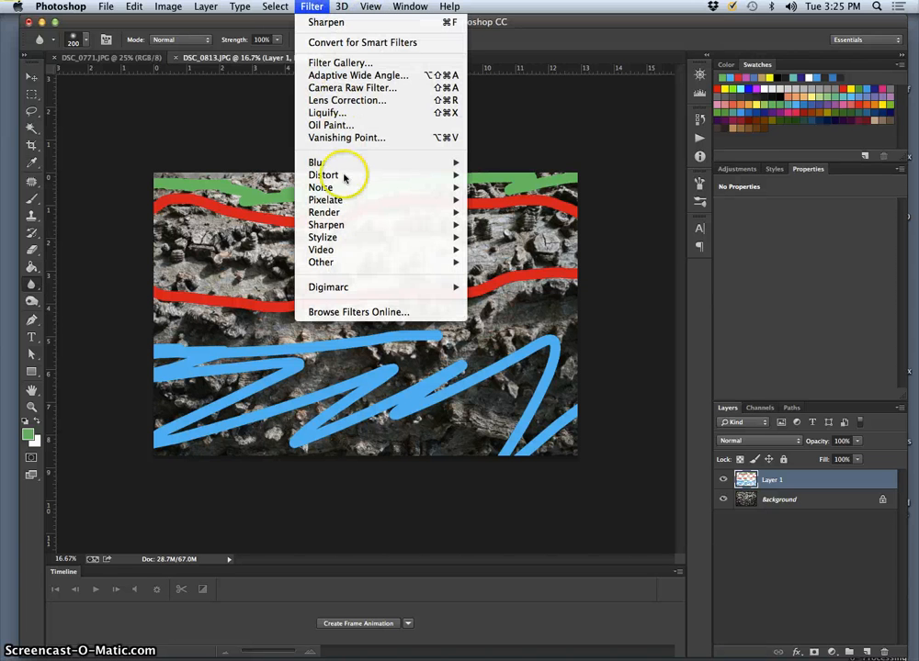
mouse_move(342, 165)
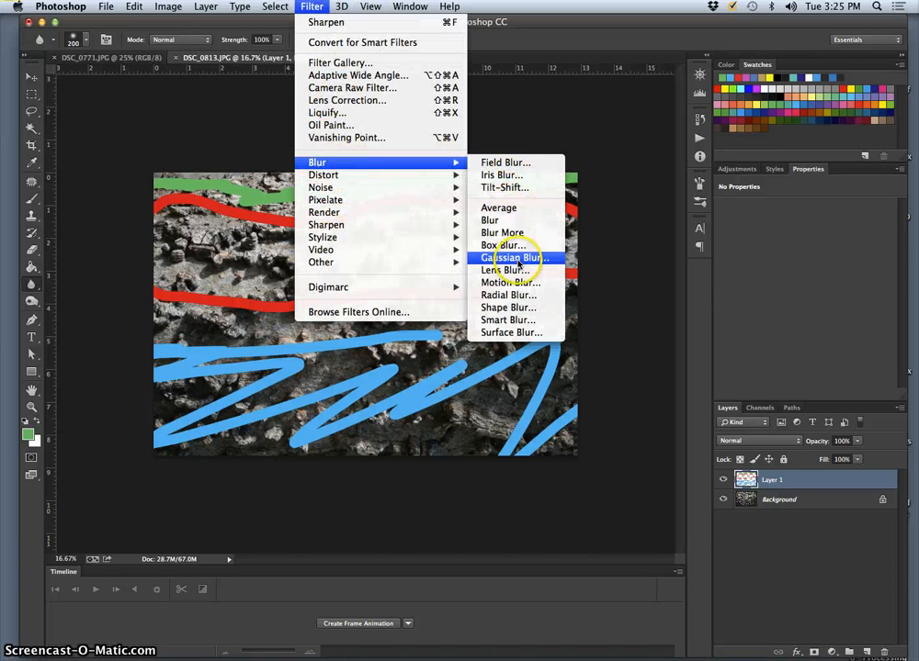
click(615, 215)
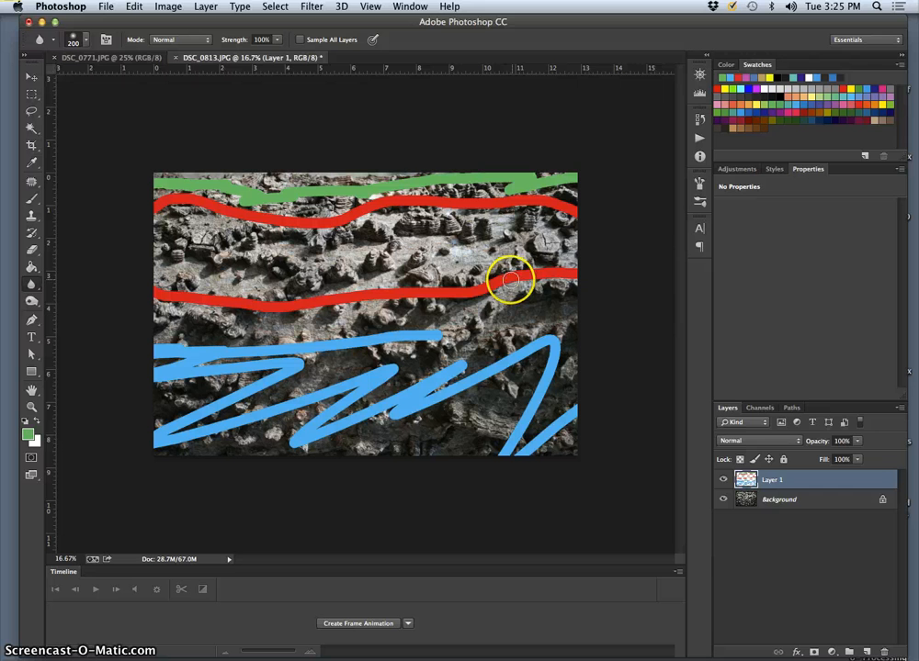
Hide the painted Layer 1 and display the document's colour channels
click(722, 481)
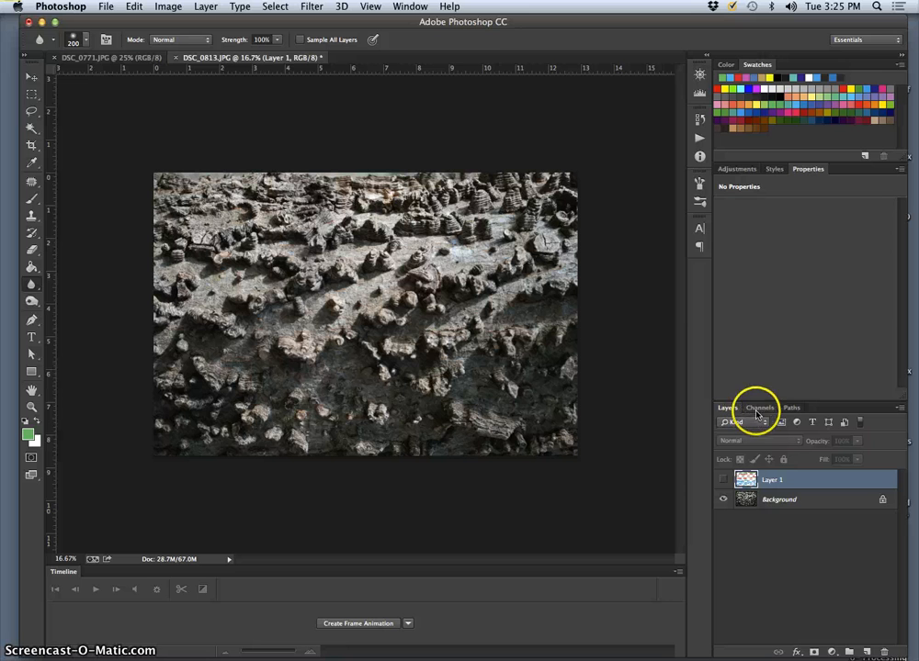
click(411, 10)
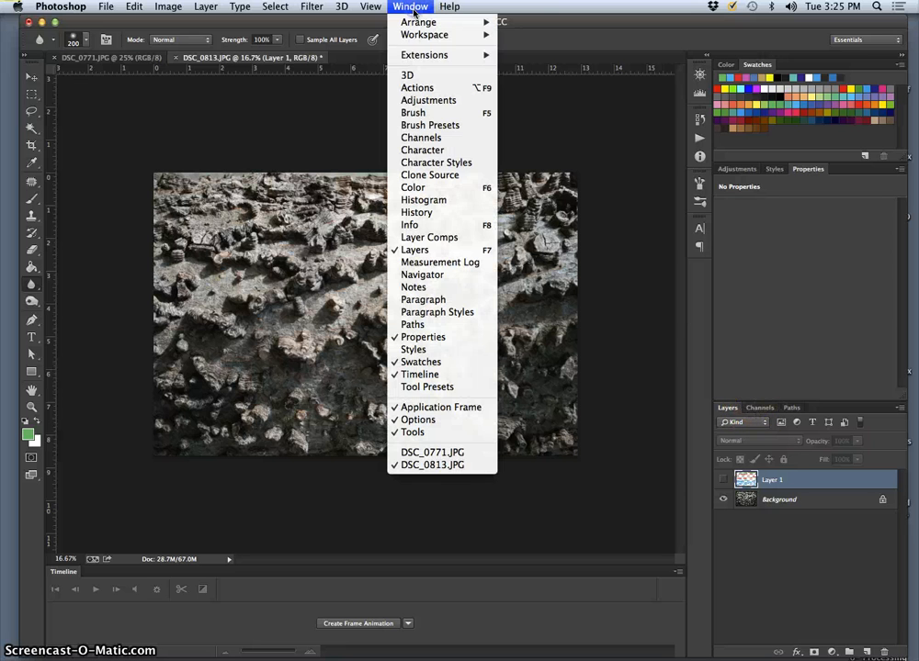
click(439, 141)
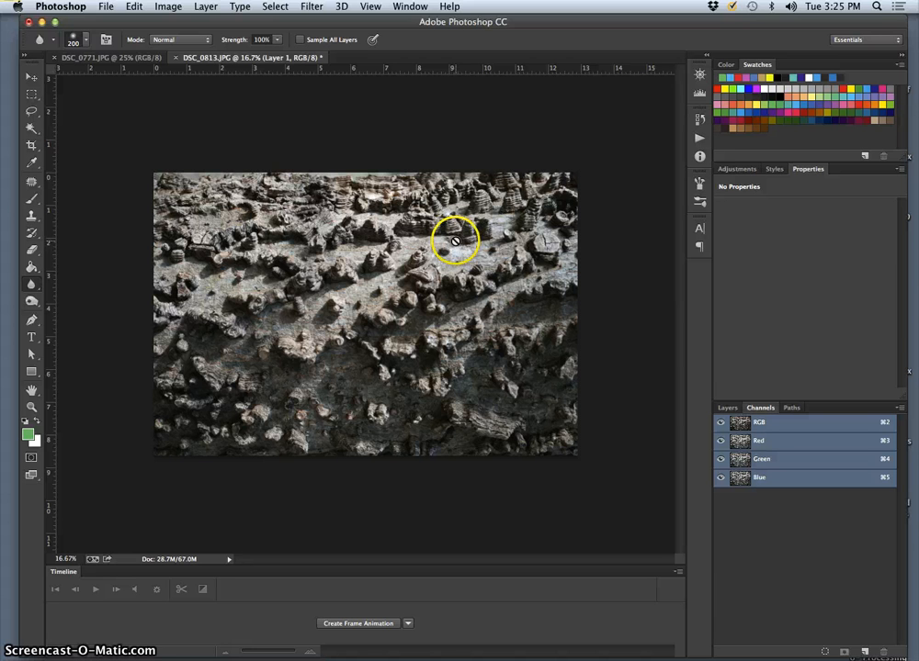
View the photo through the Blue channel alone, Green with Blue, and Red with Green to compare the channel combinations
click(721, 442)
click(721, 459)
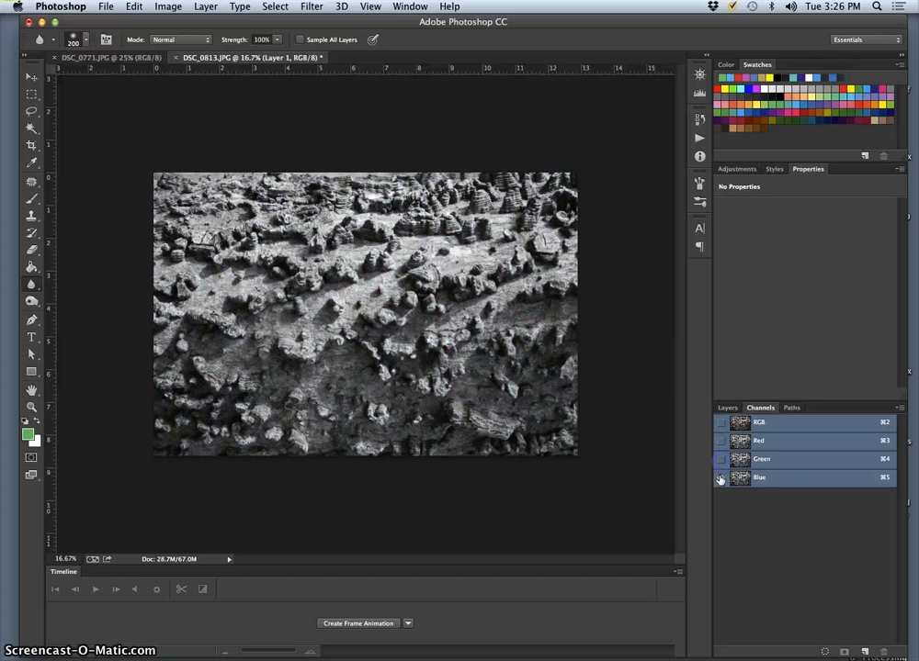
click(722, 460)
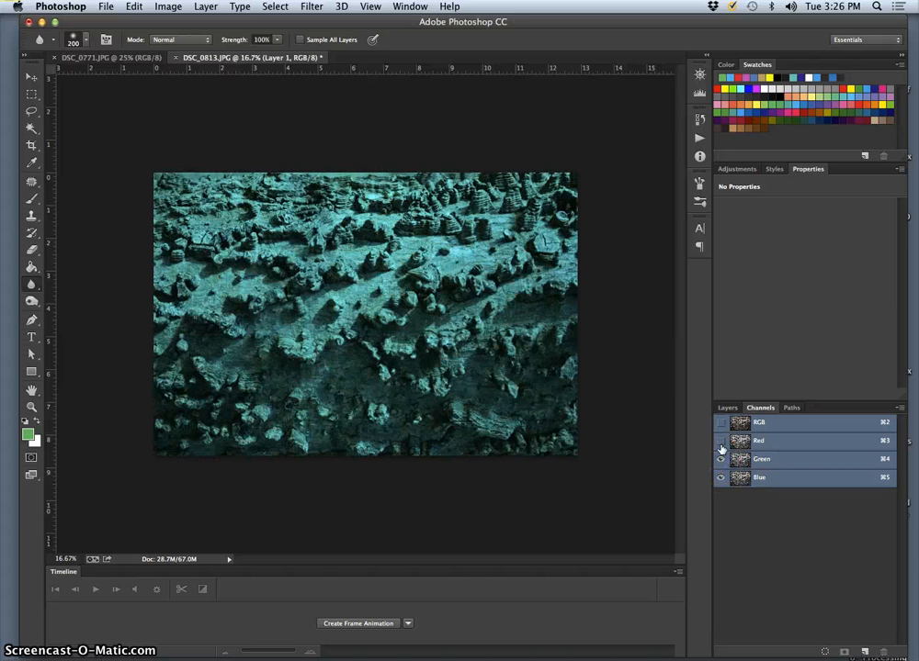
click(720, 442)
click(720, 476)
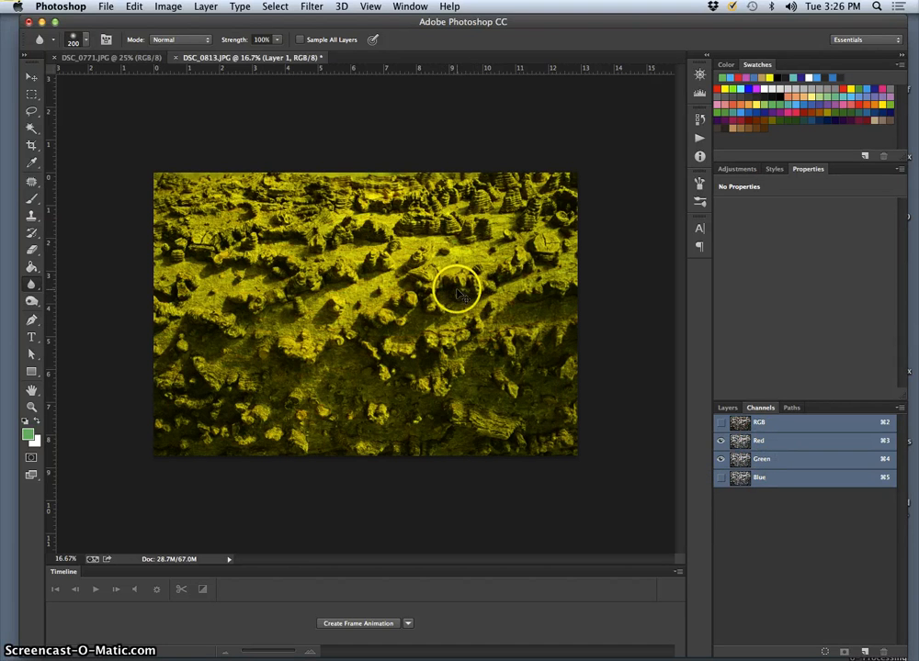
Examine the bark close up in Red with Green, full colour, Blue alone, and Green with Blue
key(super+equal)
key(super+equal)
key(super+equal)
key(super+equal)
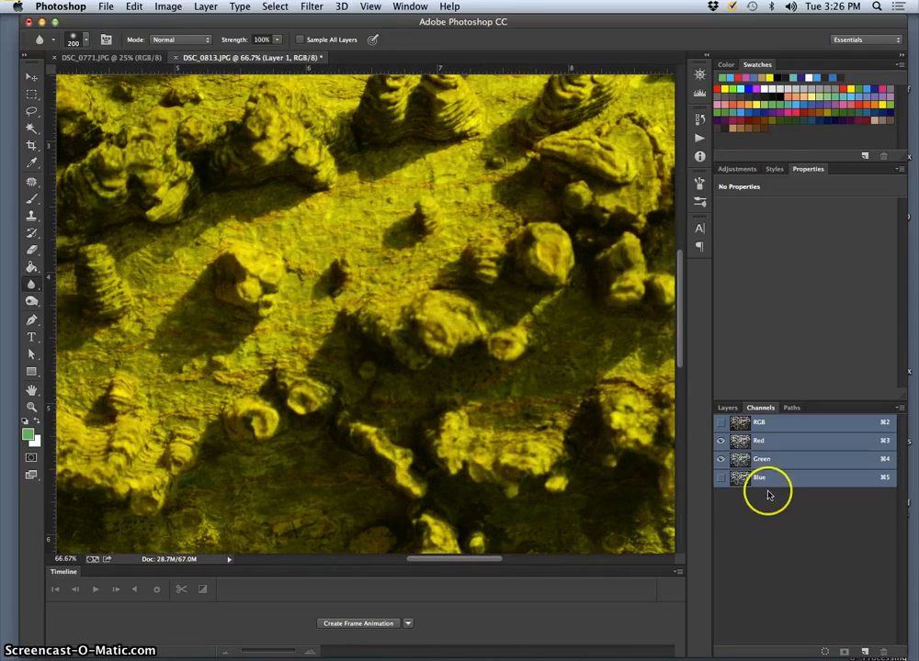
click(721, 478)
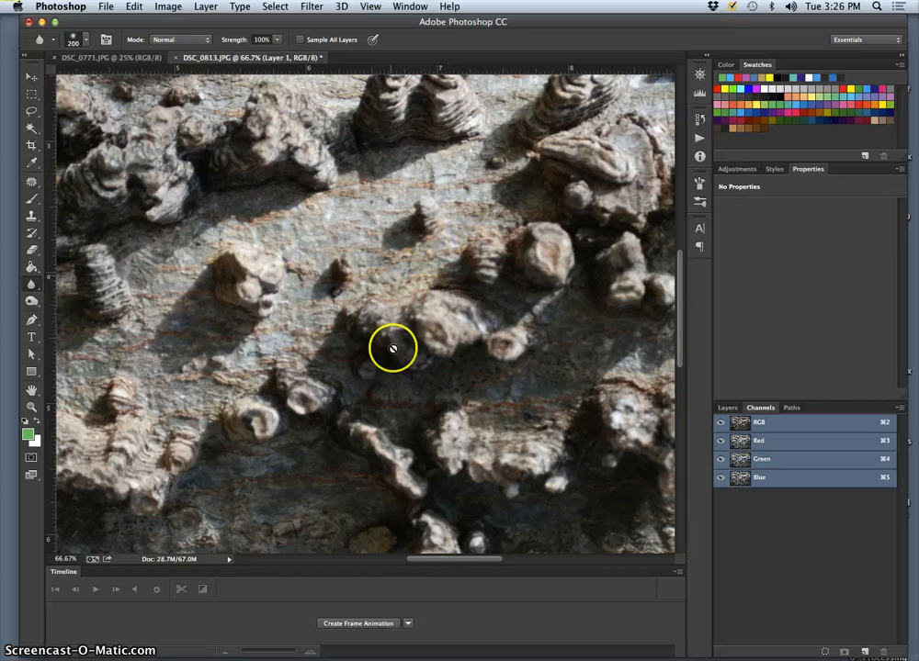
click(721, 424)
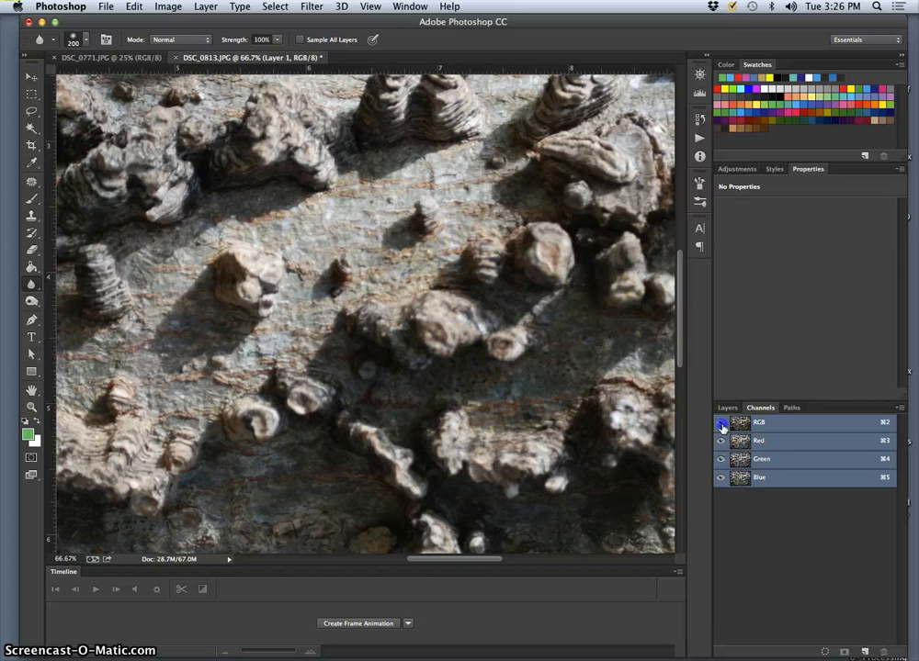
click(721, 458)
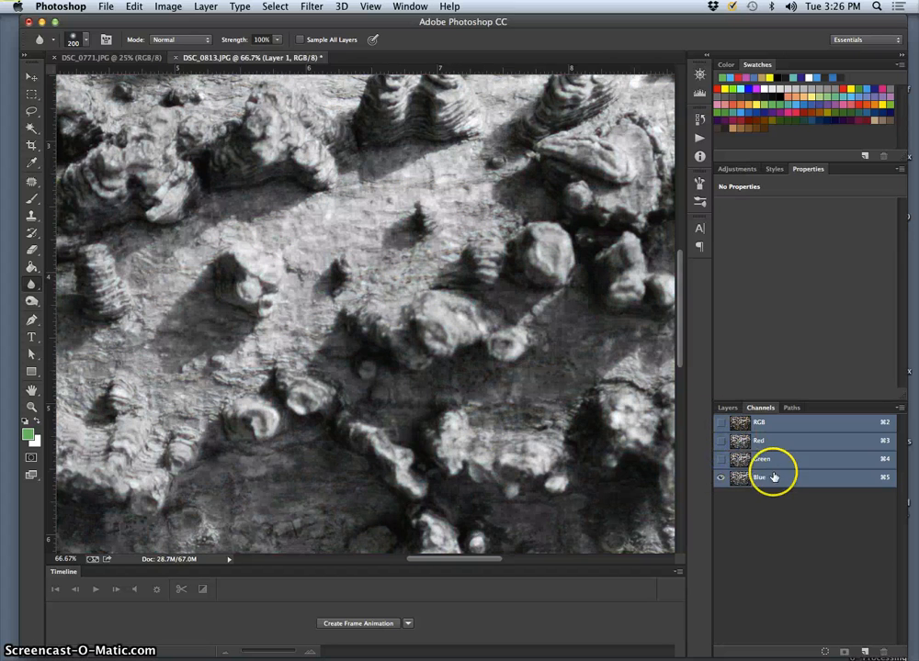
click(721, 459)
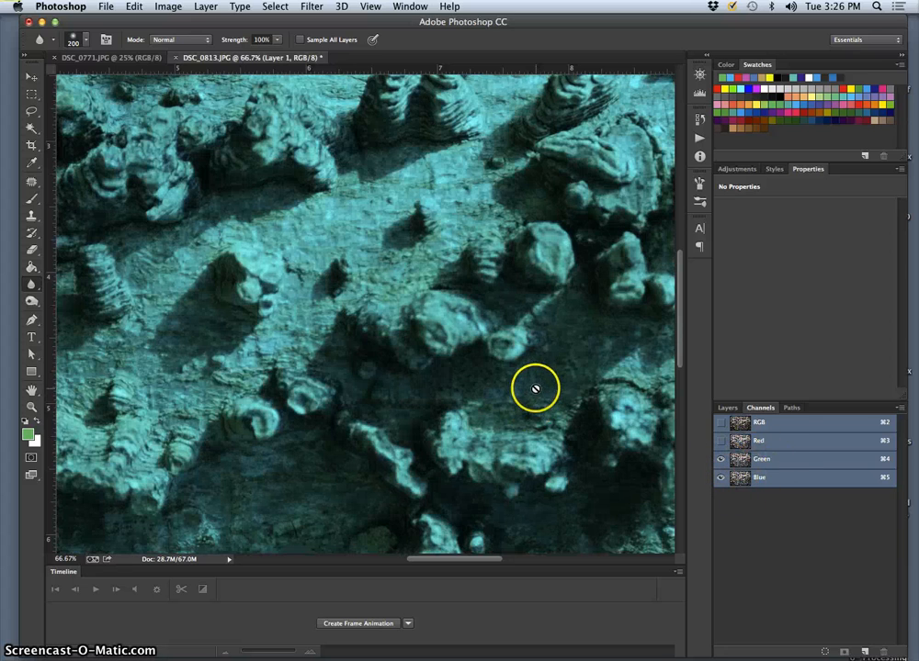
Compare the channels again across the whole photo and restore the visibility of all of them
key(super+minus)
key(super+minus)
key(super+minus)
key(super+minus)
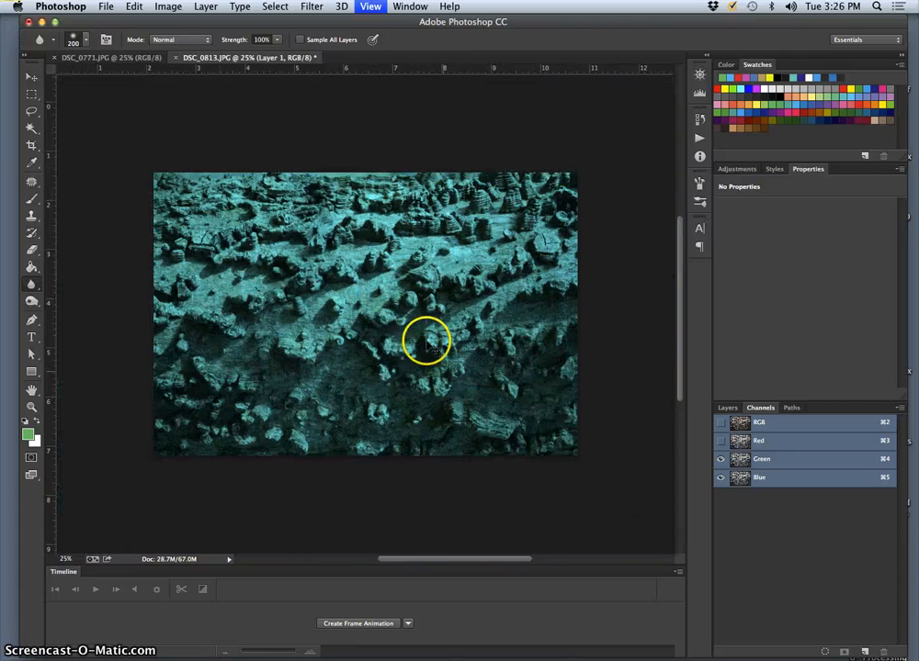
click(721, 444)
click(721, 462)
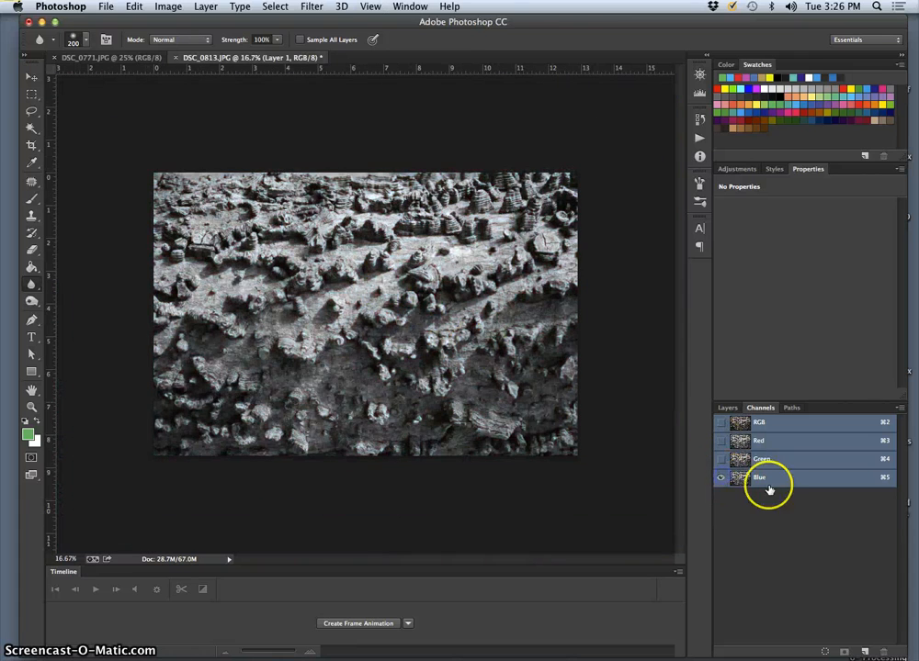
click(721, 462)
click(721, 443)
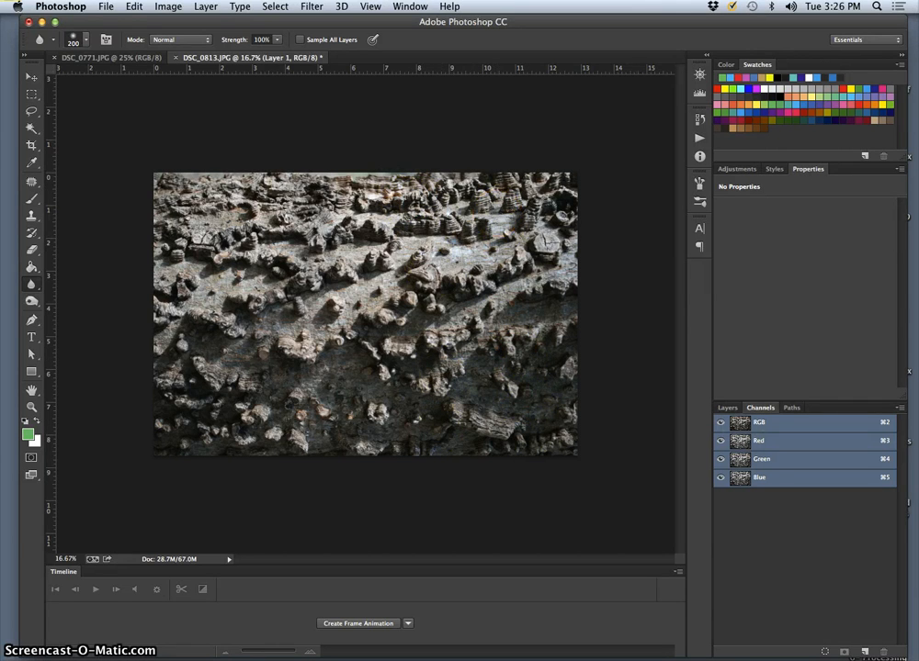
Create a new alpha channel and display it as a red overlay on the full-colour photo
click(864, 652)
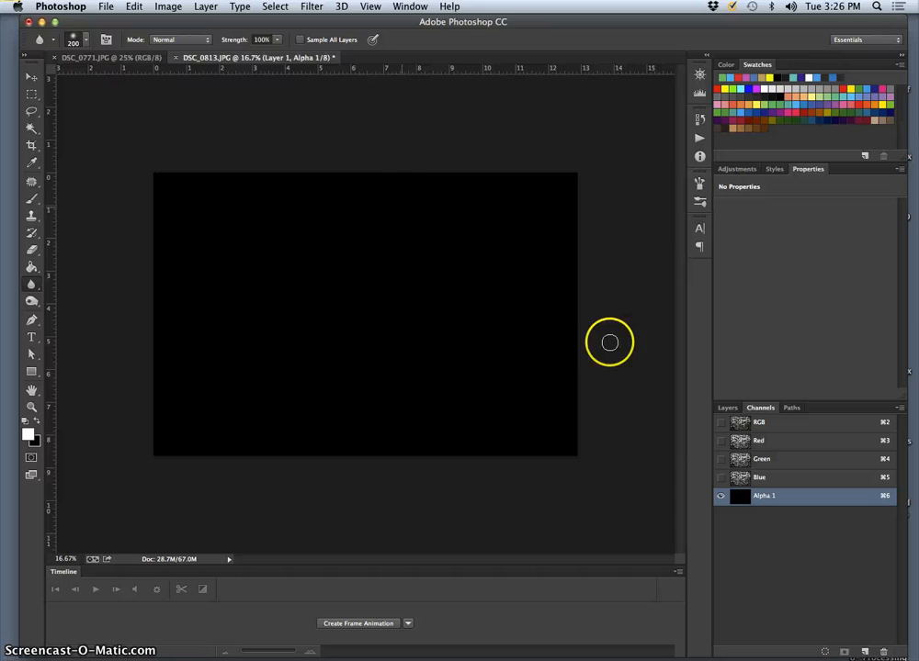
key(x)
click(722, 460)
click(722, 496)
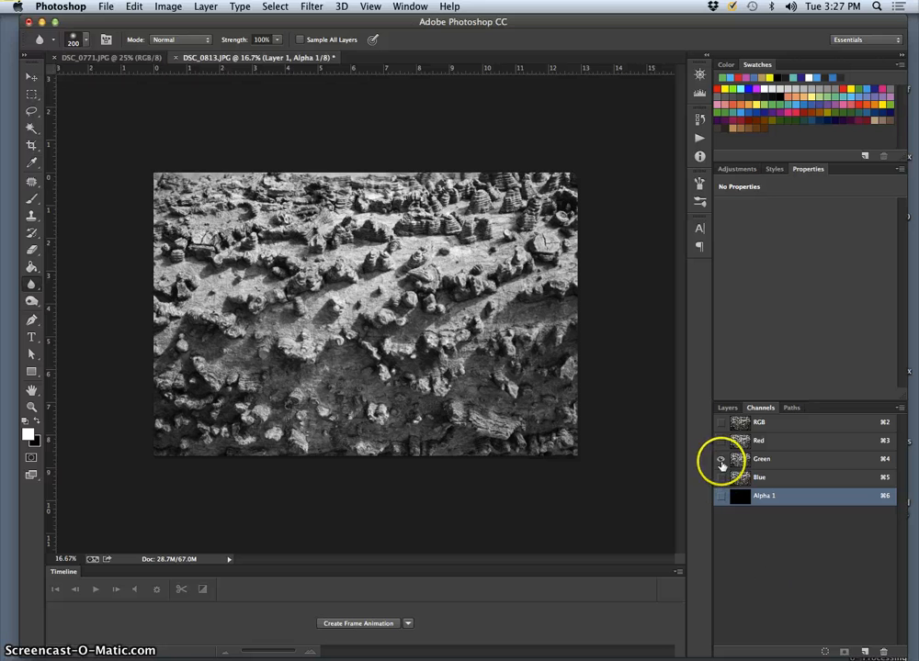
click(720, 423)
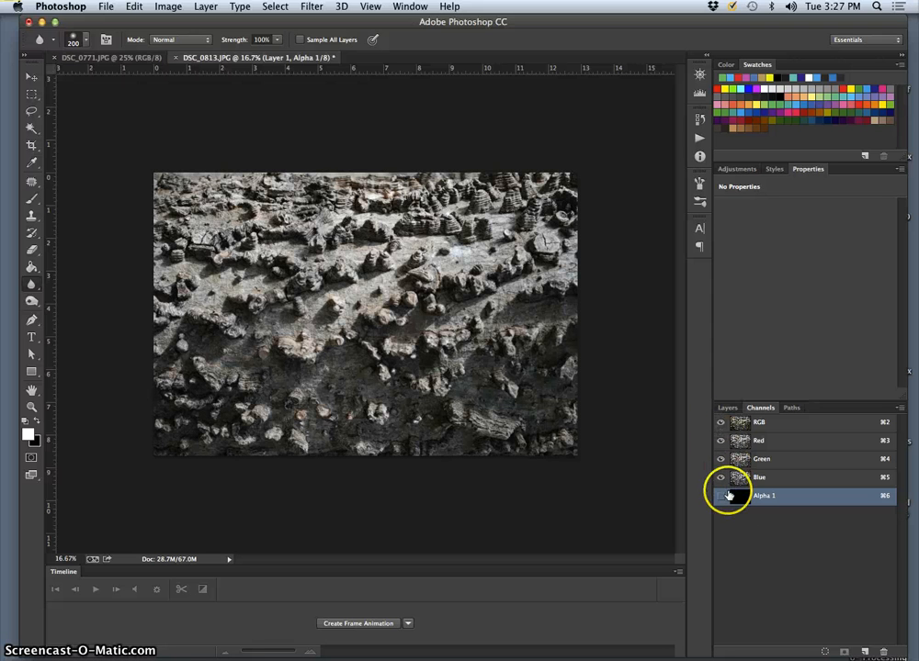
click(721, 496)
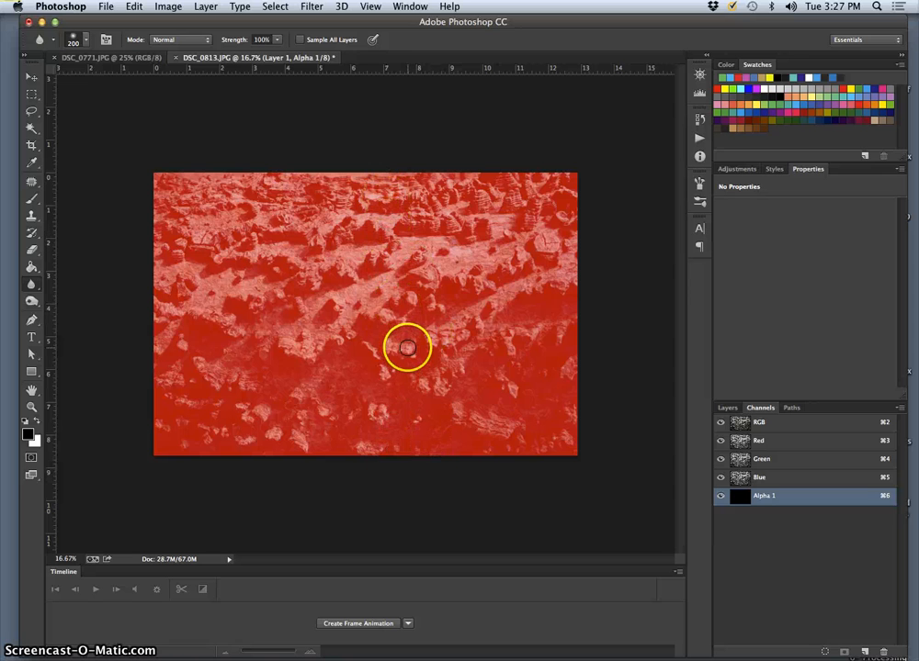
Show the painted Layer 1 together with the red overlay to check the marked zones, and hide it again
click(726, 408)
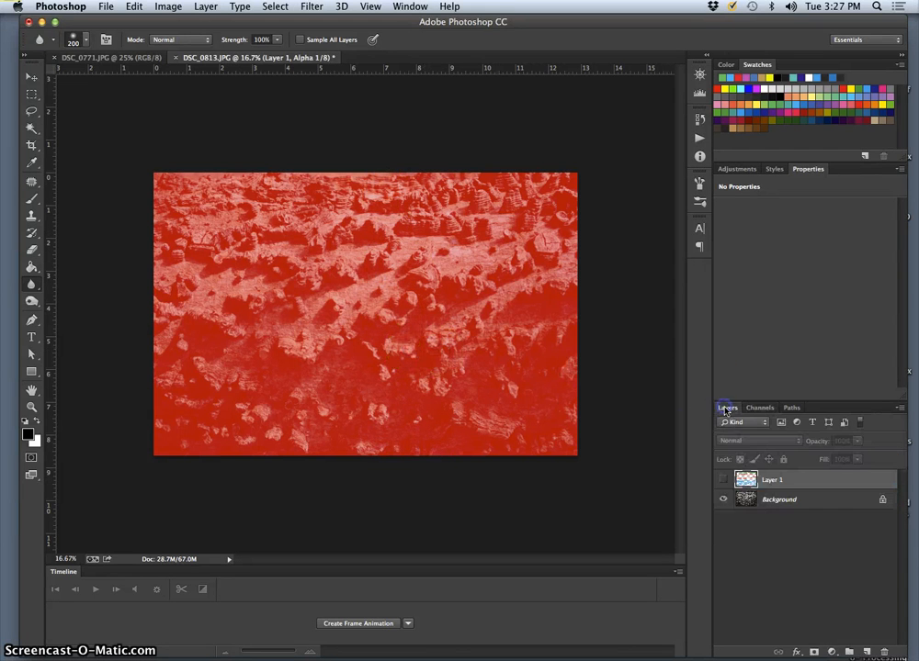
click(723, 480)
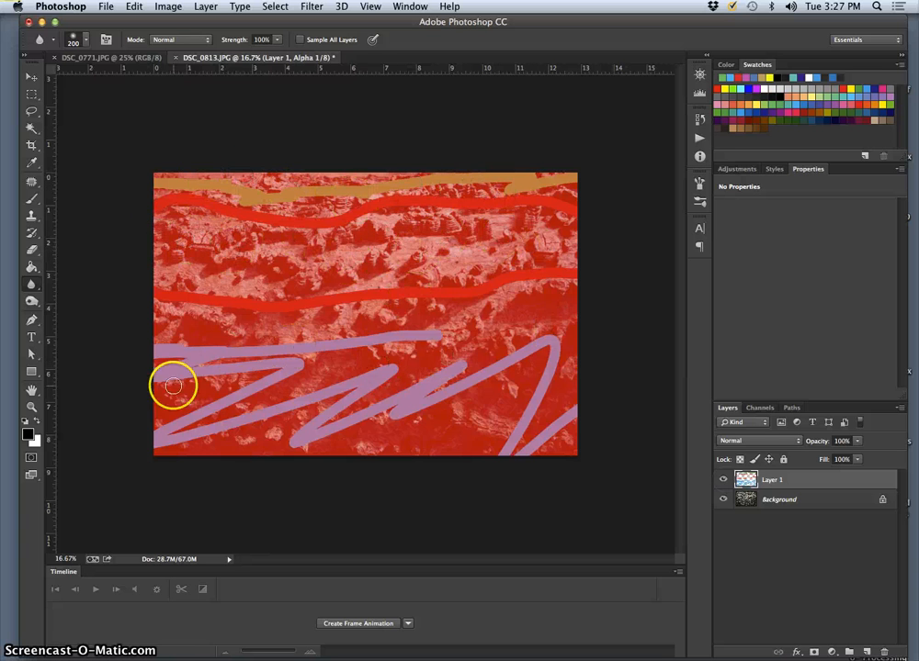
click(723, 479)
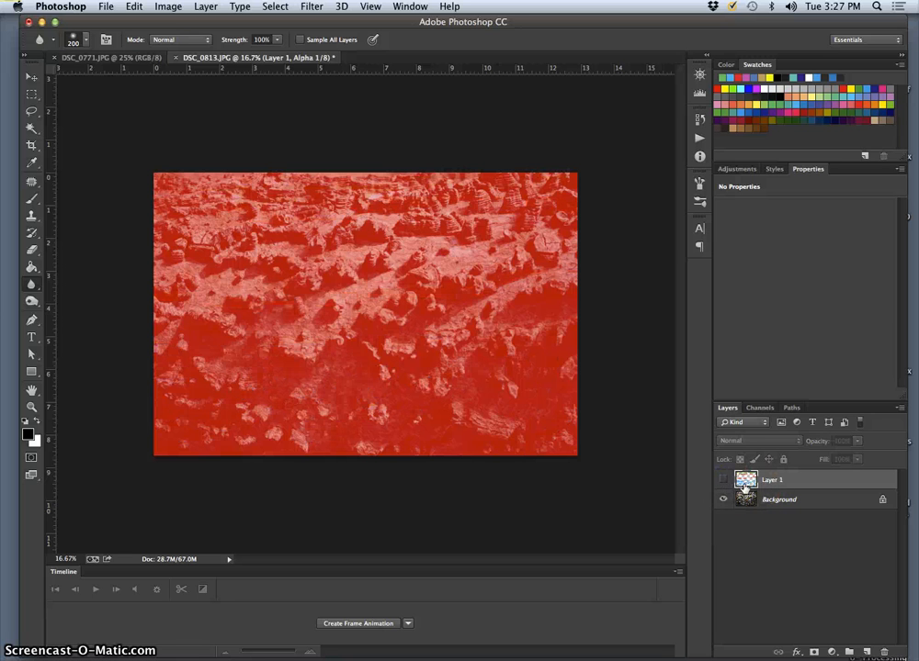
Hide the Red, Green and Blue channels, leaving only Alpha 1 displayed
click(761, 408)
click(721, 477)
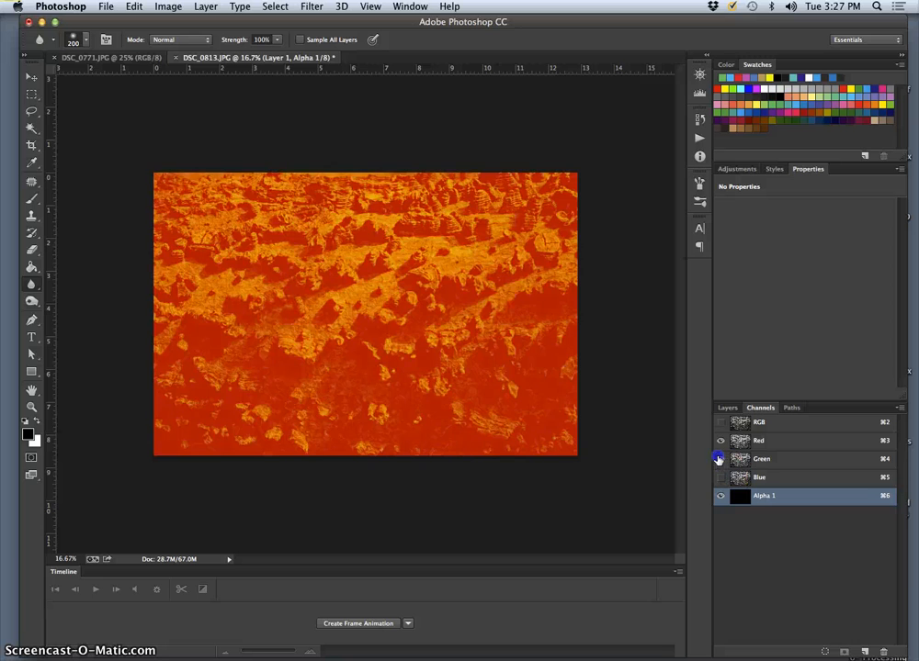
click(721, 460)
click(721, 442)
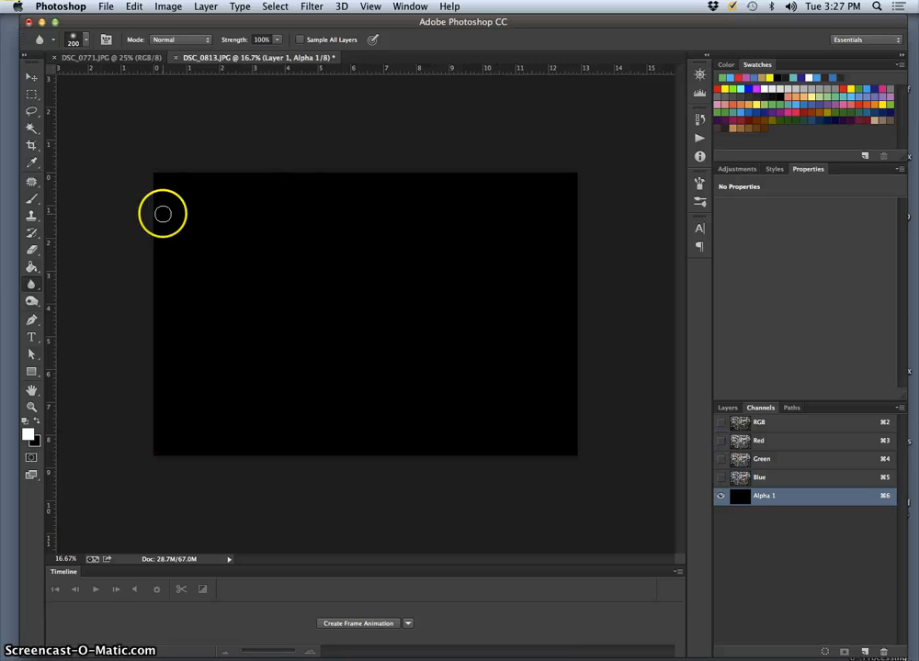
Set up the Gradient tool with a linear white-to-black gradient
click(30, 269)
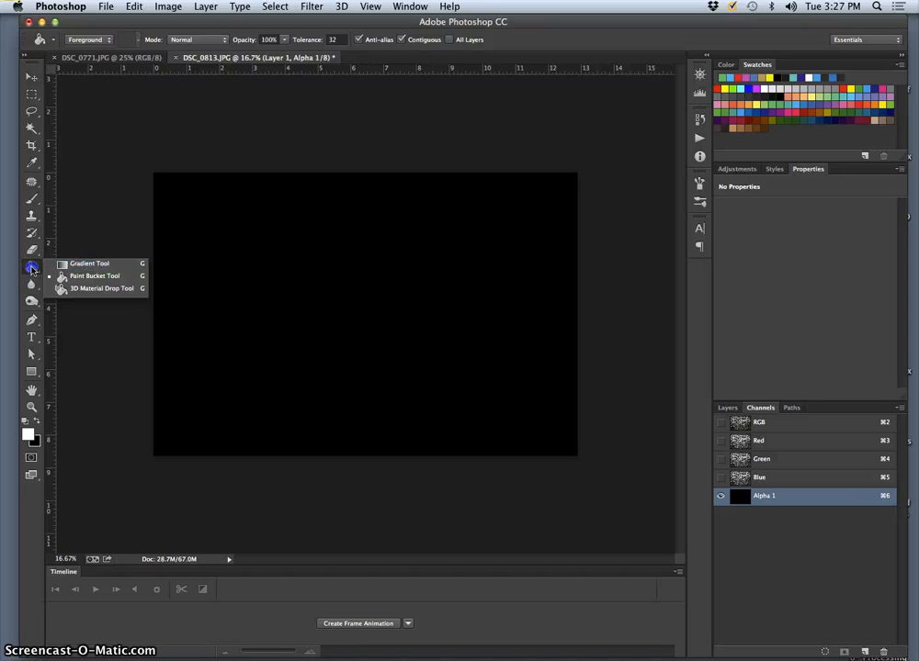
click(89, 265)
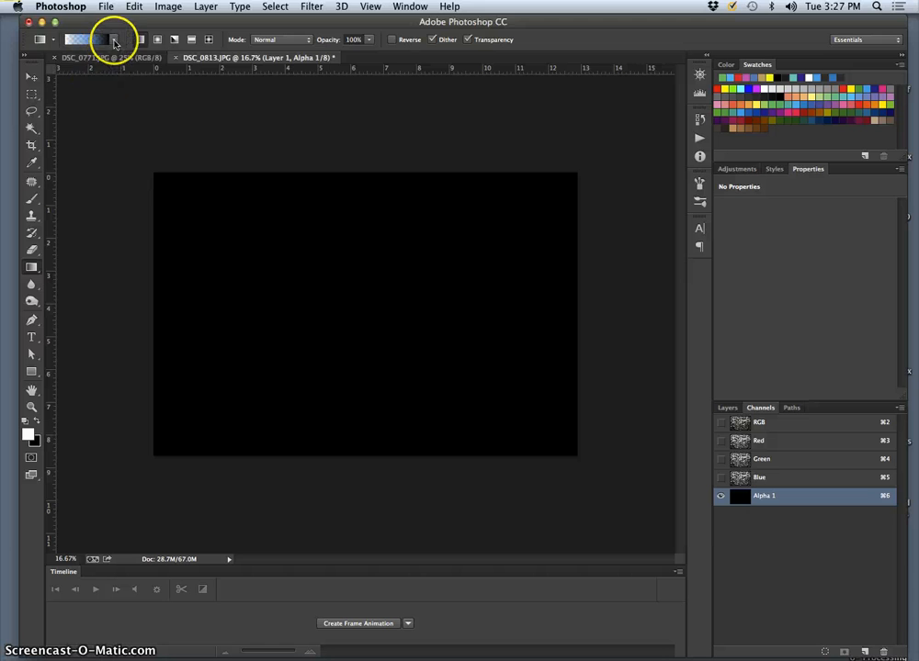
click(113, 40)
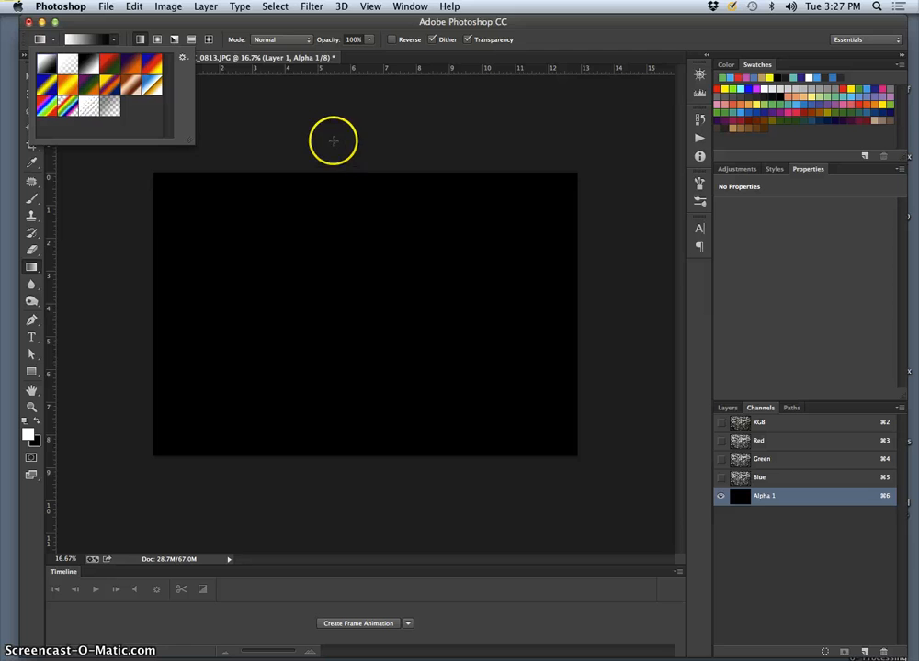
Try out vertical linear gradients of different lengths and directions in the Alpha 1 channel
drag(333, 135, 348, 204)
drag(372, 370, 335, 510)
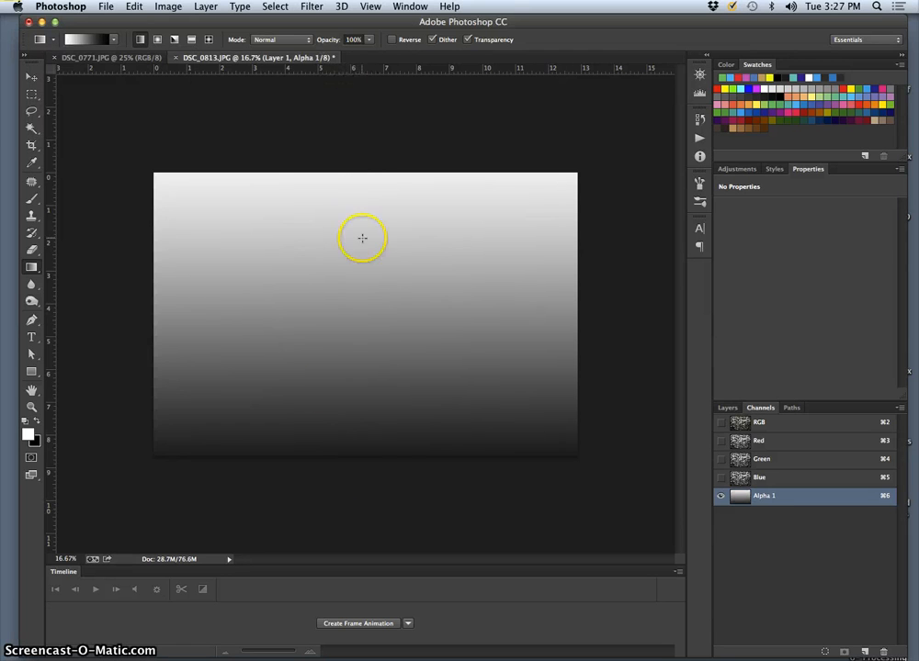
drag(361, 136, 364, 305)
drag(367, 451, 364, 467)
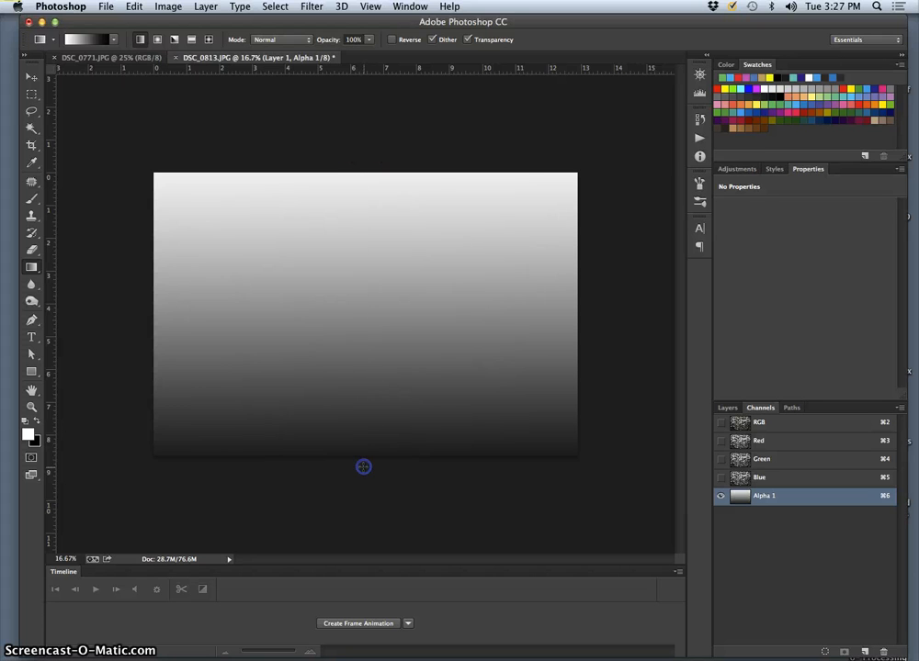
drag(358, 240, 366, 175)
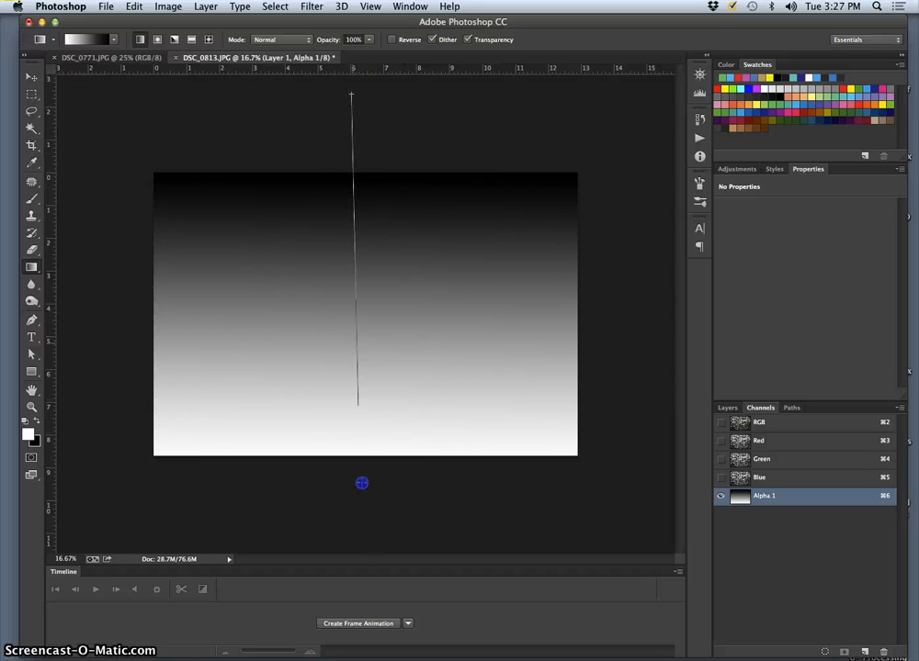
drag(361, 483, 359, 543)
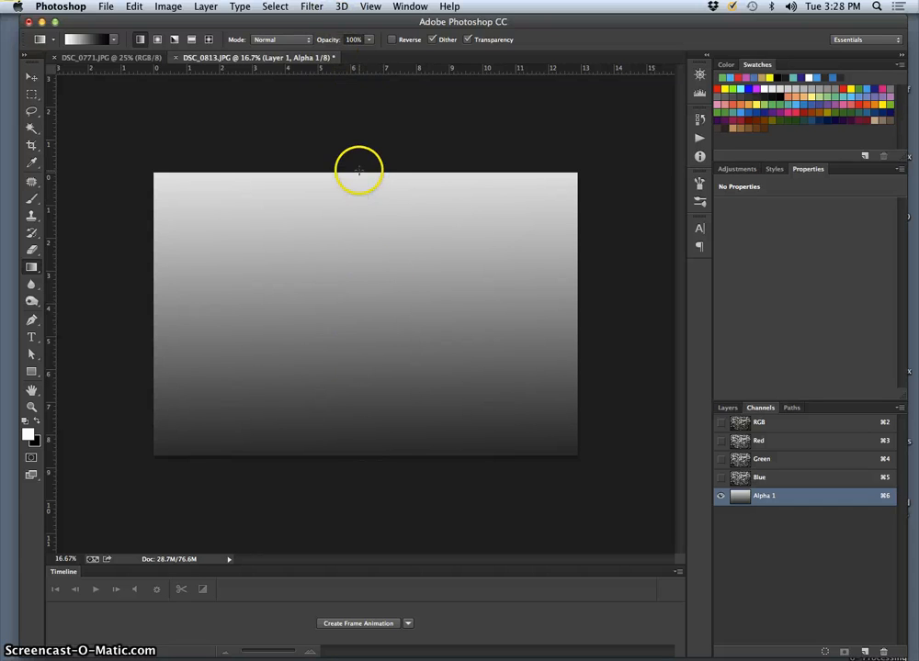
drag(370, 398, 373, 462)
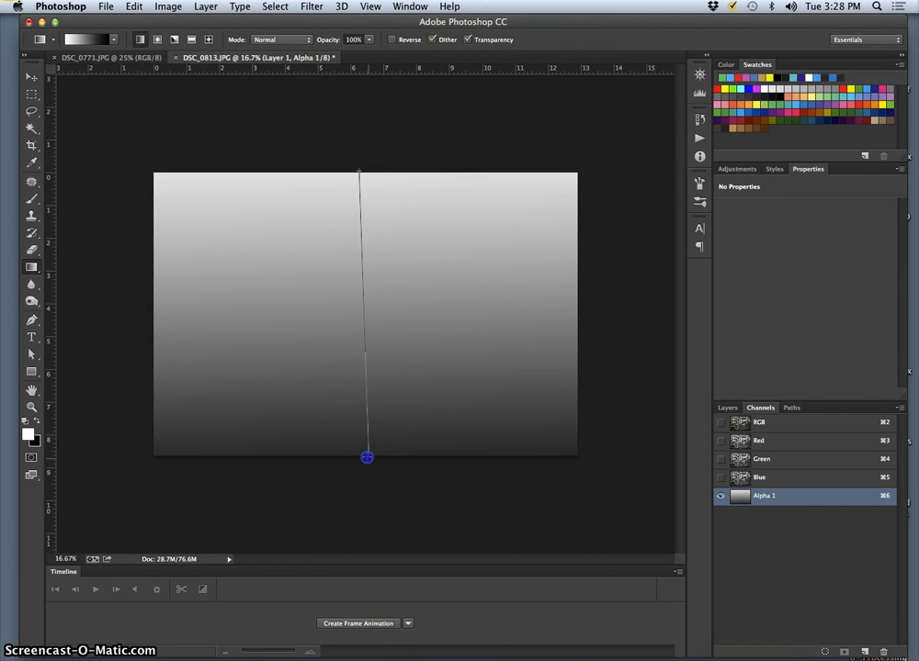
drag(364, 457, 364, 456)
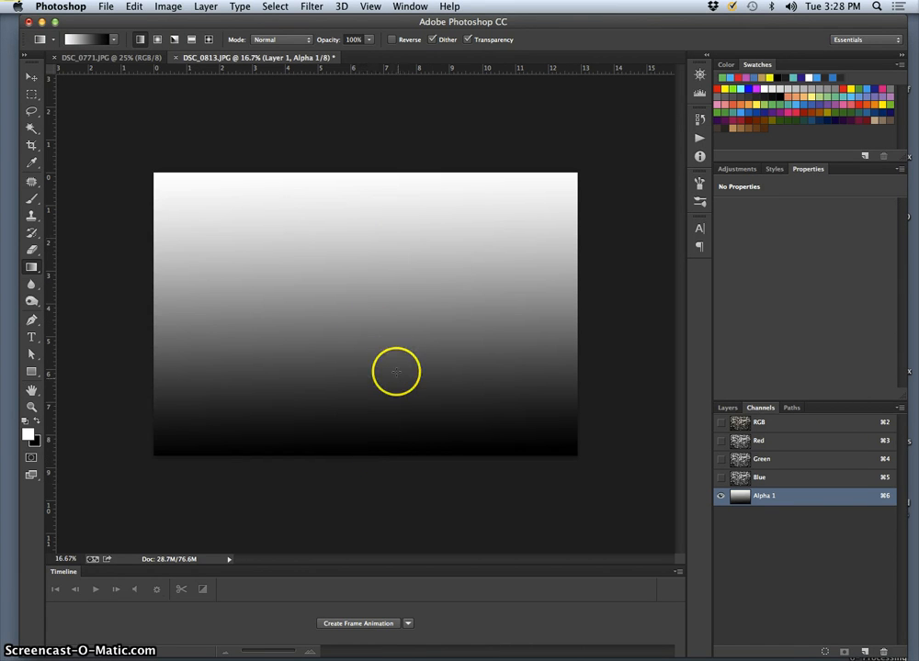
drag(360, 96, 371, 541)
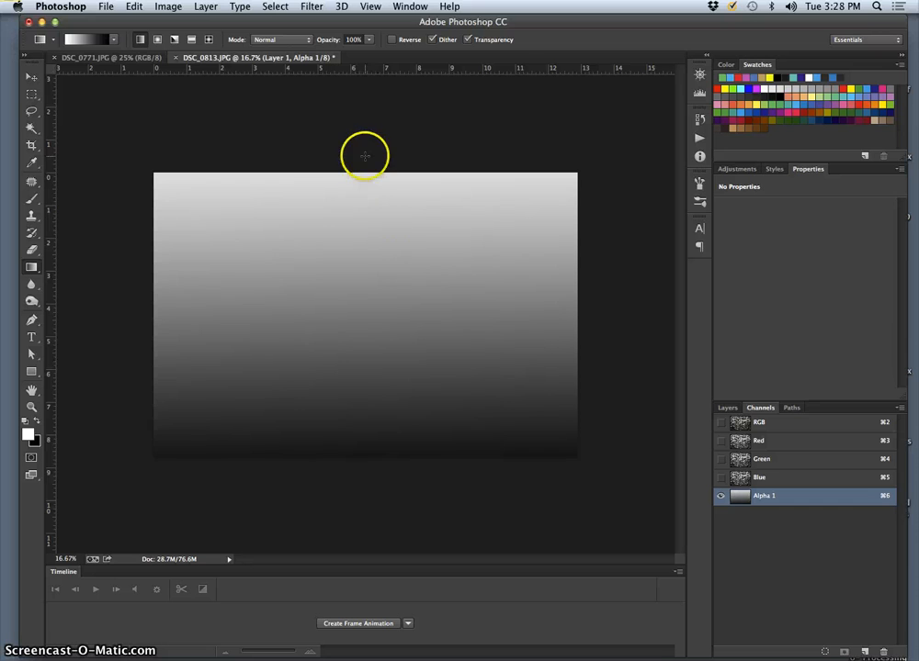
Fill Alpha 1 with a vertical white-to-black gradient running from just above the image to just below its lower edge
drag(366, 150, 370, 294)
drag(368, 473, 368, 471)
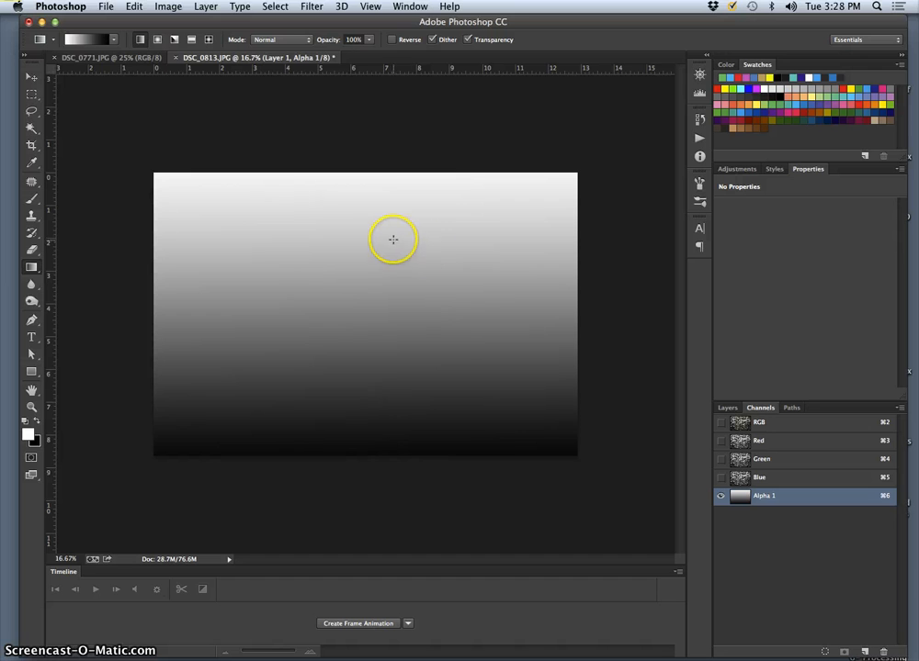
Show the full-colour channels with Alpha 1, compare the gradient overlay against the painted Layer 1, and hide that layer again
click(728, 408)
click(724, 480)
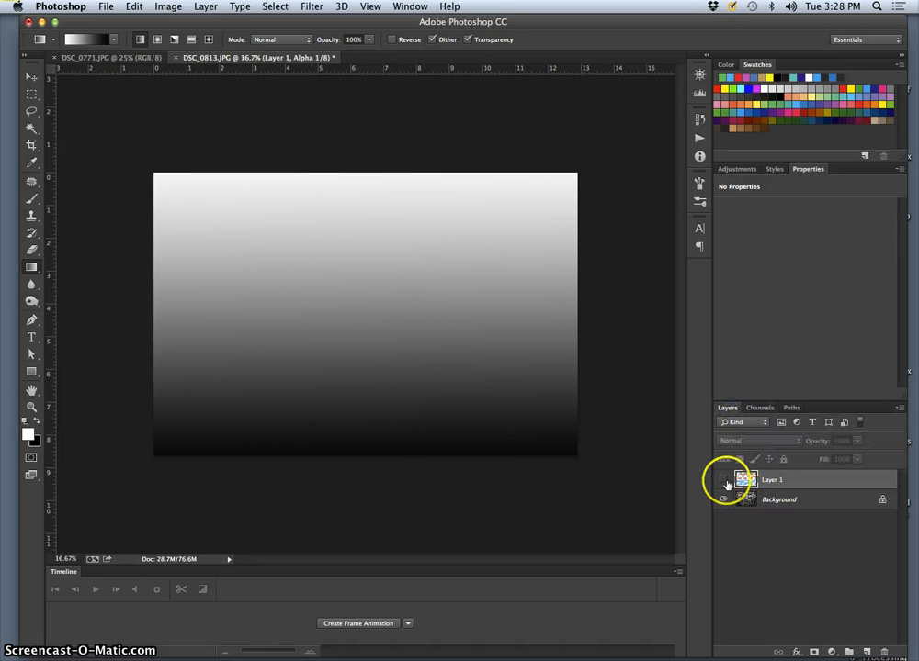
click(759, 408)
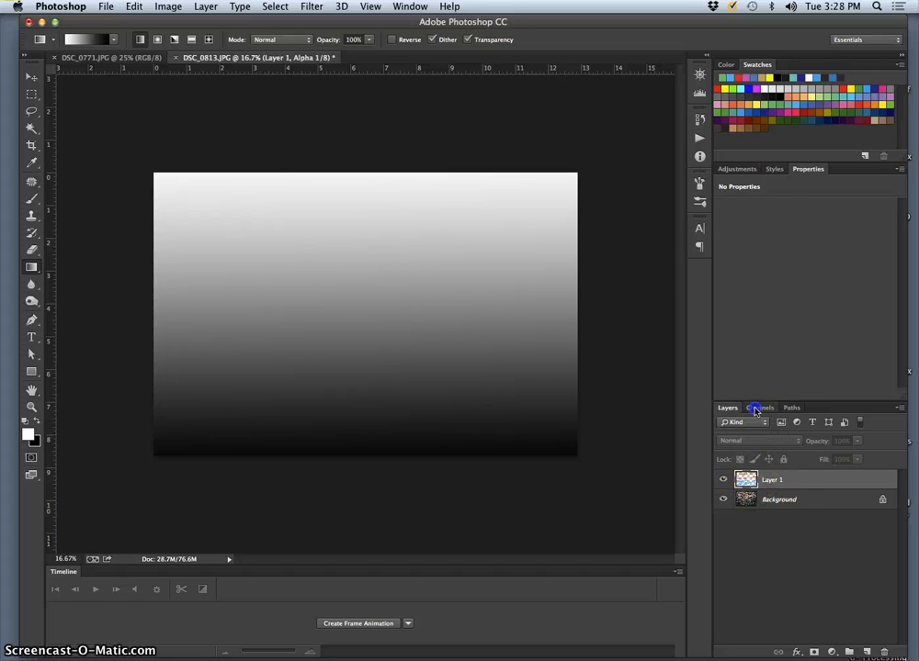
click(721, 424)
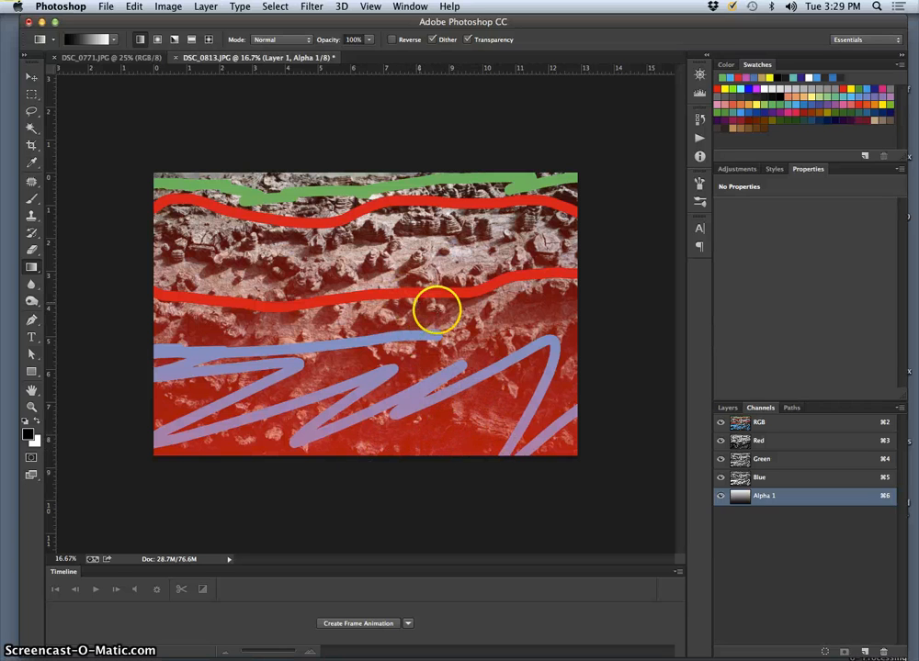
click(726, 408)
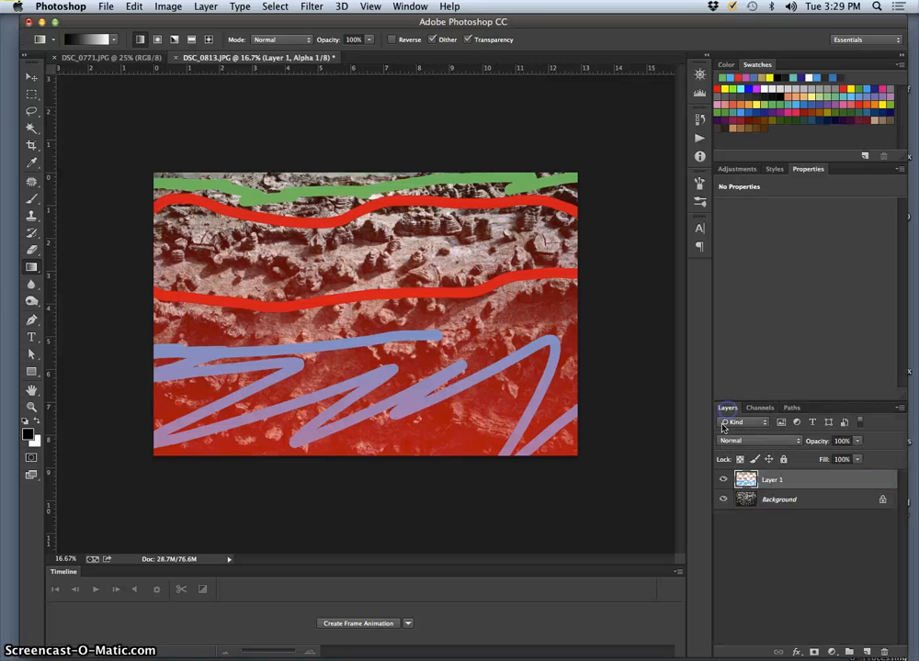
click(723, 480)
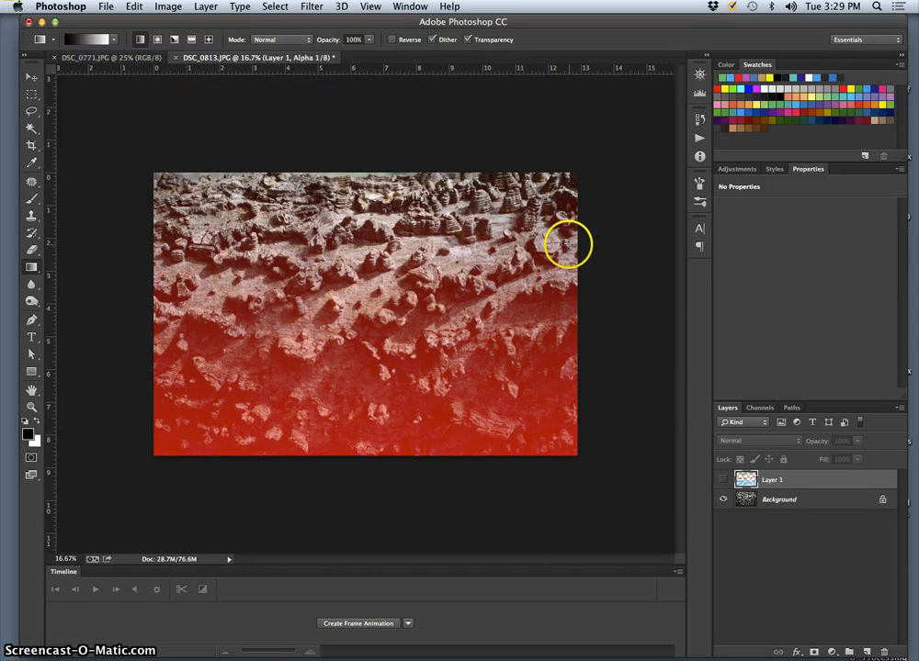
Make the composite RGB channel active again and hide the Alpha 1 overlay
click(761, 408)
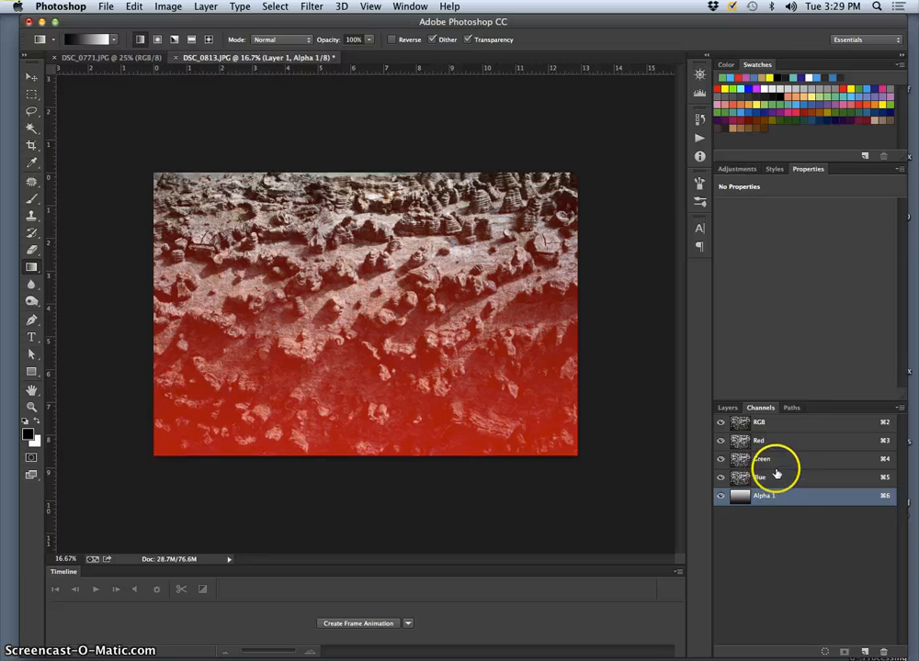
click(753, 424)
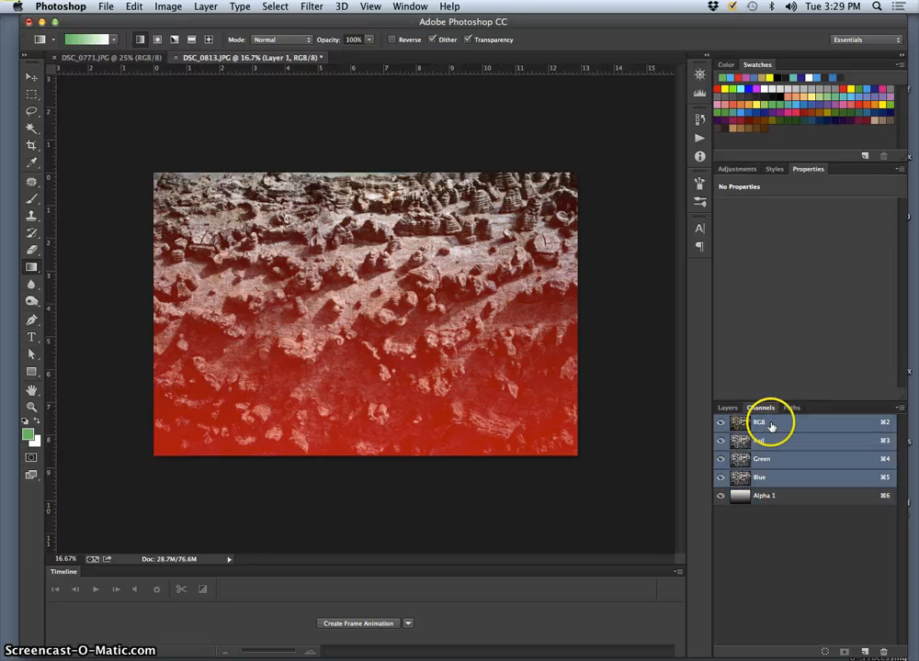
click(720, 497)
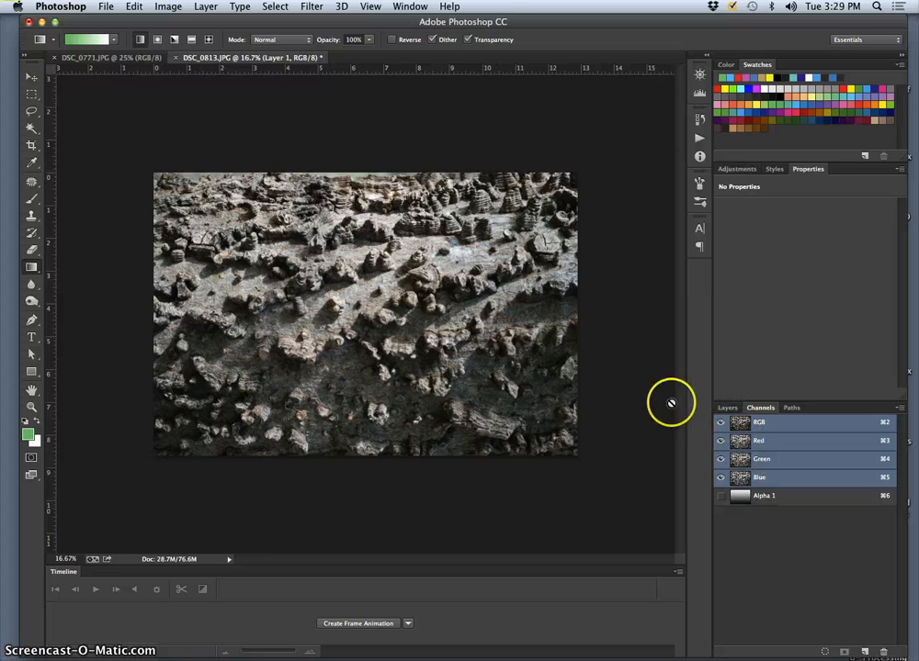
Duplicate the Background layer
click(727, 407)
click(783, 501)
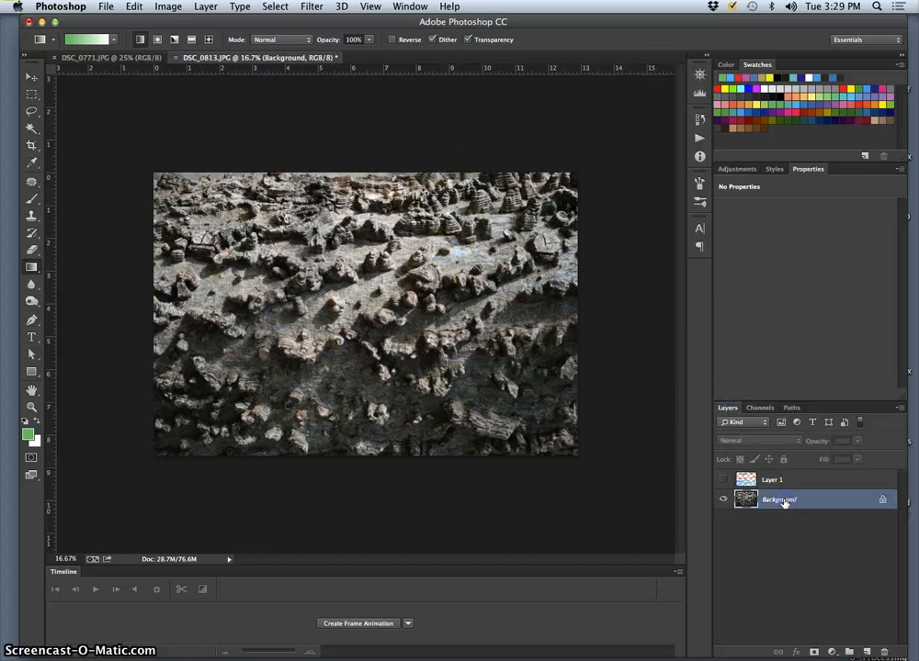
key(super+j)
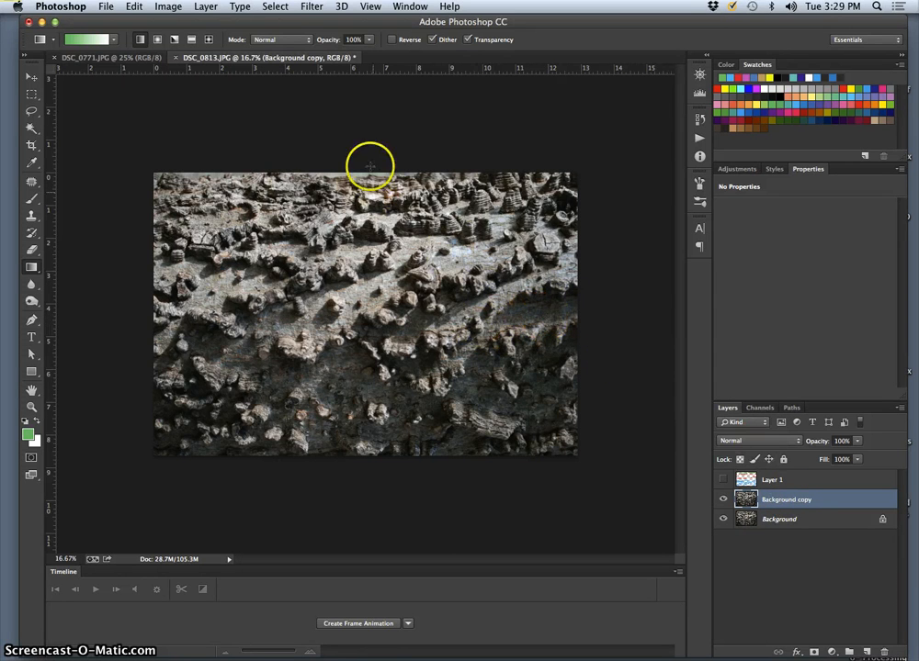
Start a Lens Blur on the Background copy layer with Alpha 1 as the depth map source
click(315, 7)
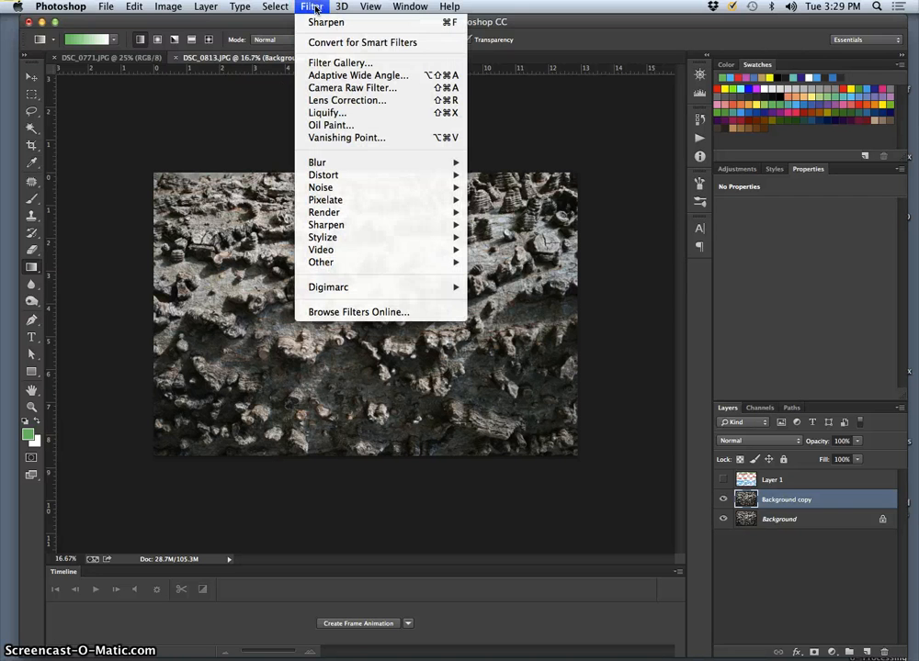
mouse_move(338, 162)
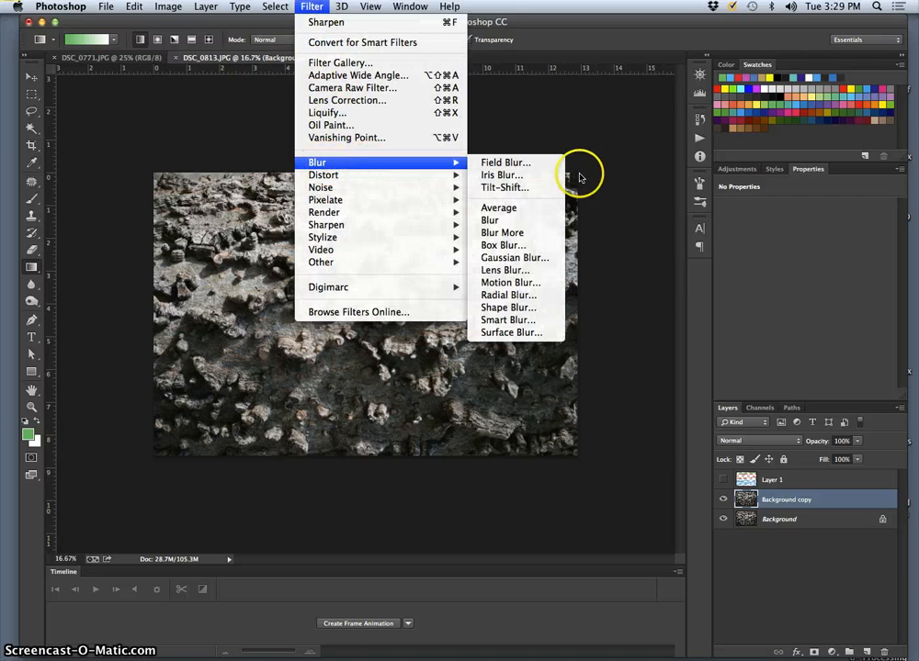
click(508, 271)
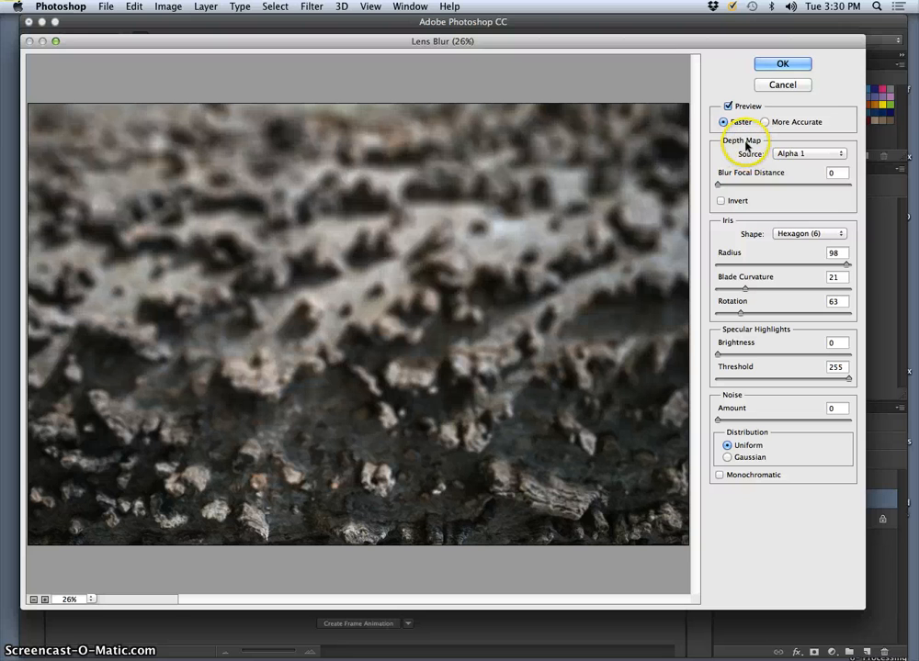
click(794, 155)
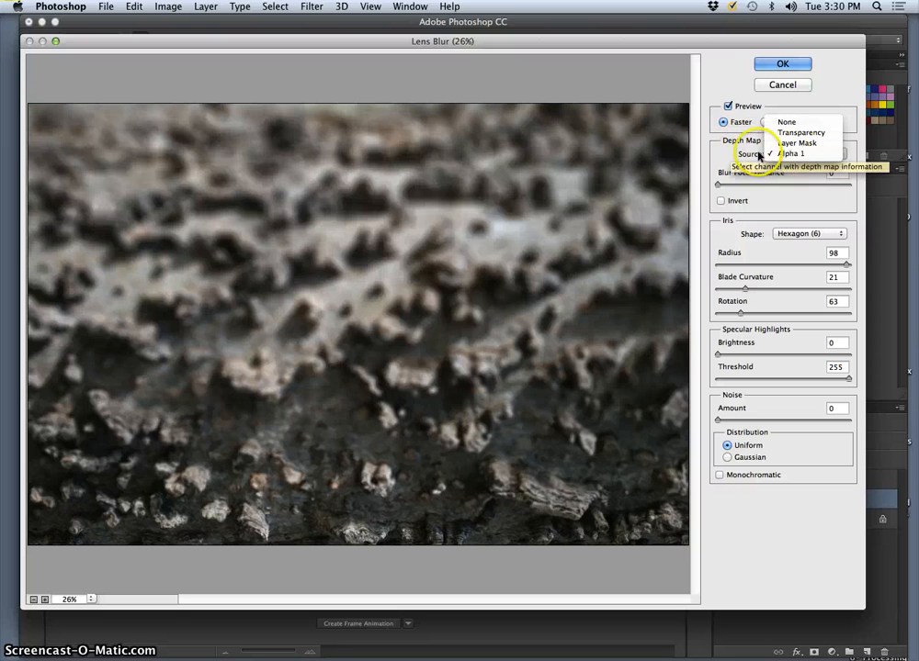
click(792, 156)
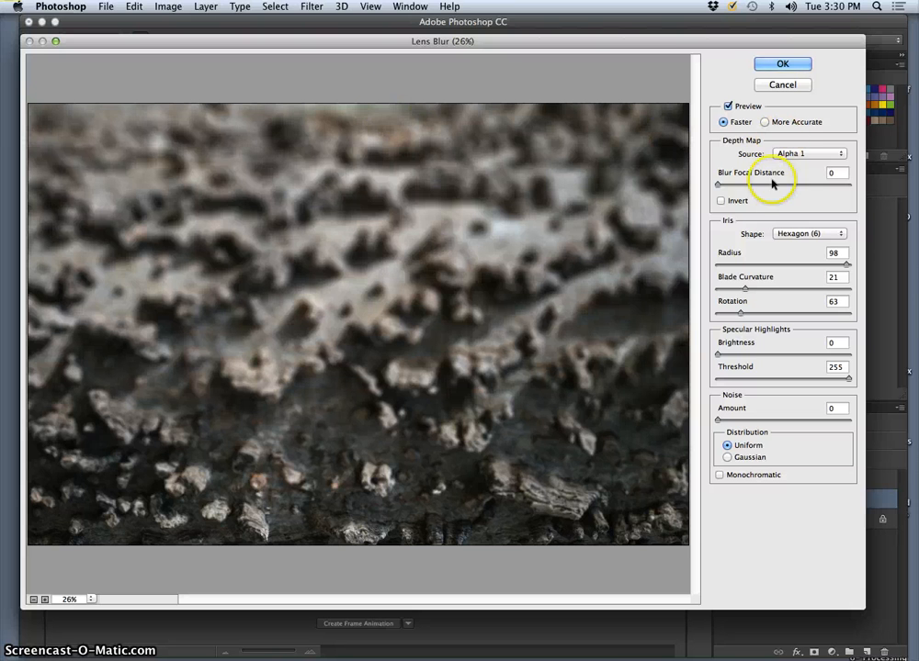
Try inverting the depth map, then preview the non-inverted blur at focal distances including 105, 157 and 255
click(722, 201)
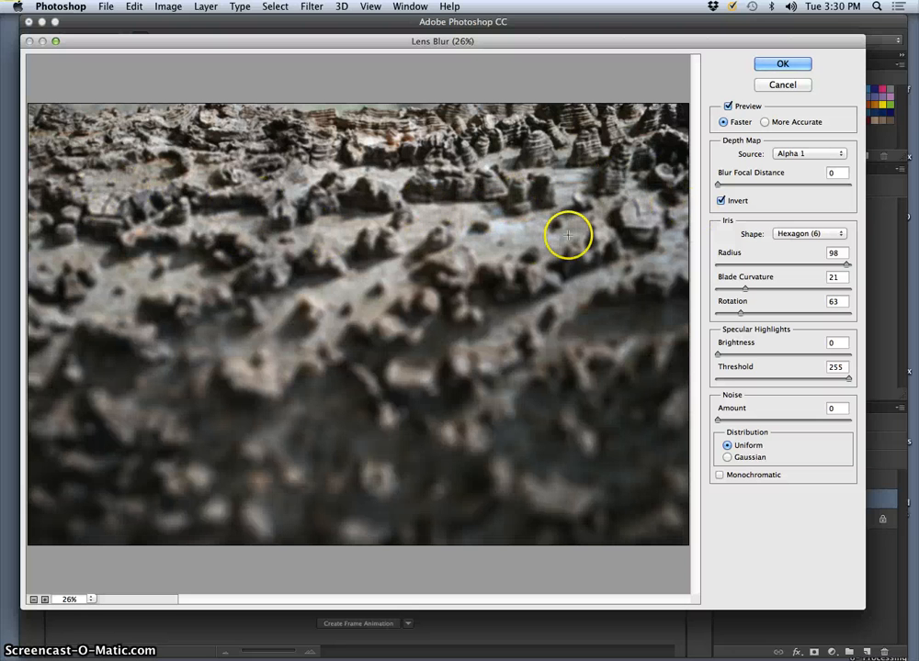
click(720, 200)
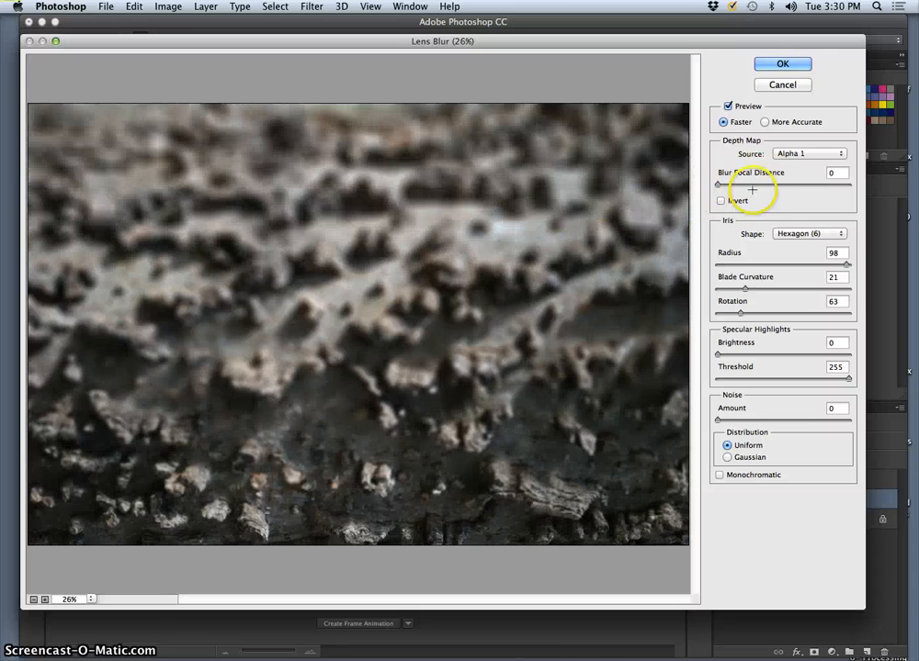
drag(731, 186, 773, 185)
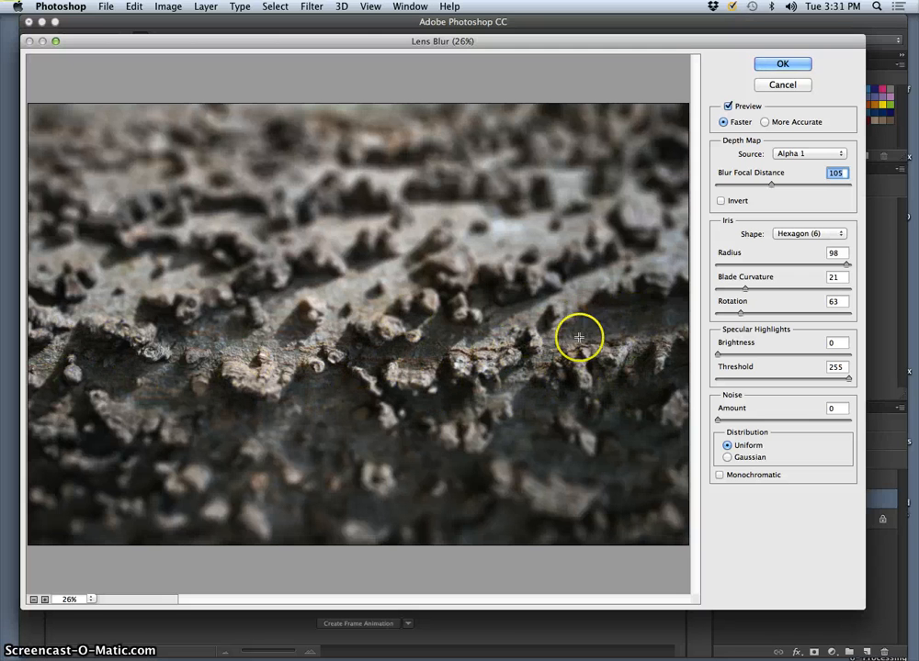
drag(778, 189, 800, 188)
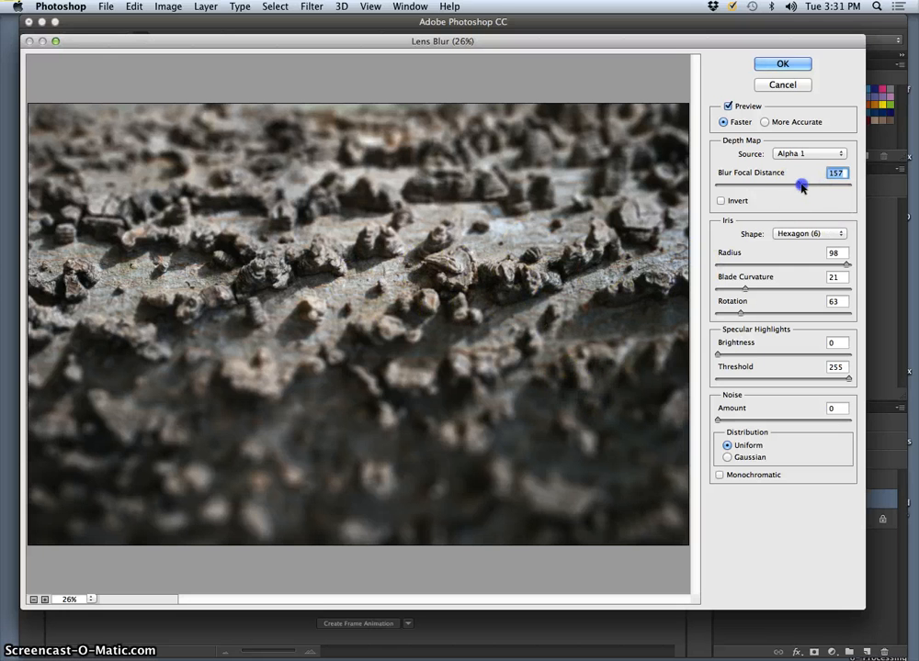
drag(801, 186, 815, 187)
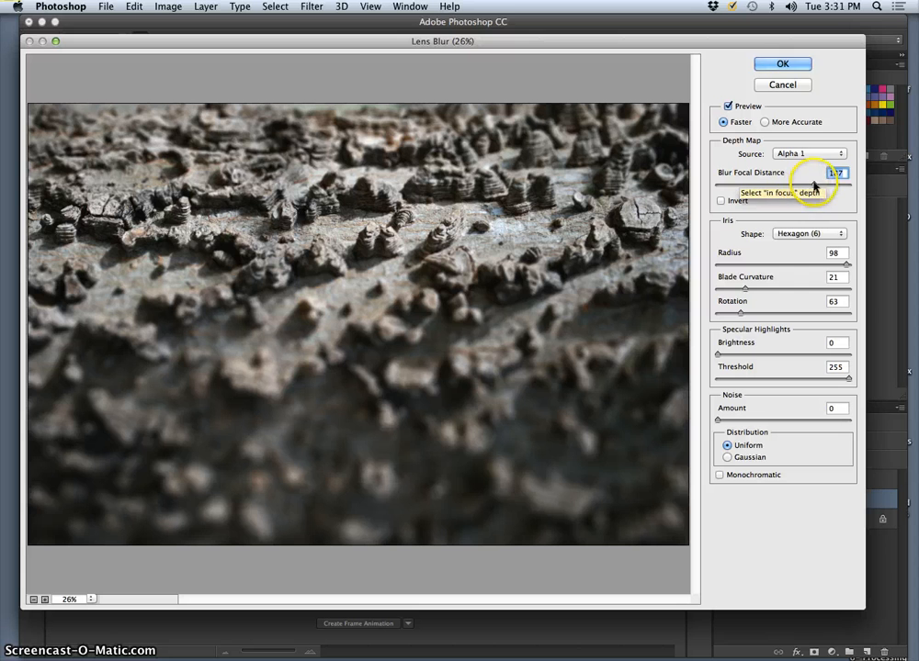
drag(813, 185, 853, 186)
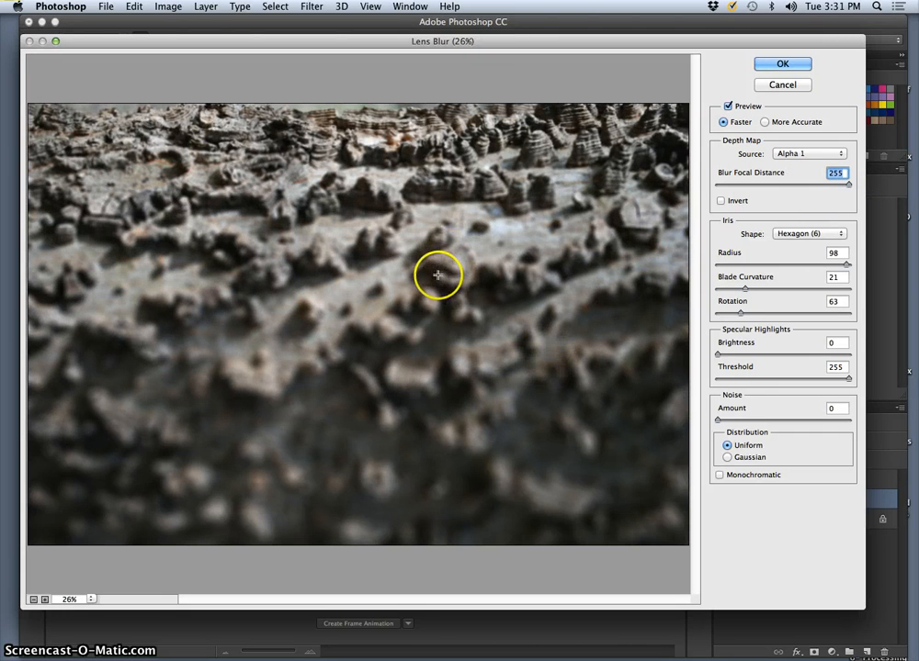
Pick different focus points directly on the bark in the preview, ending with a blur focal distance of 137
click(257, 282)
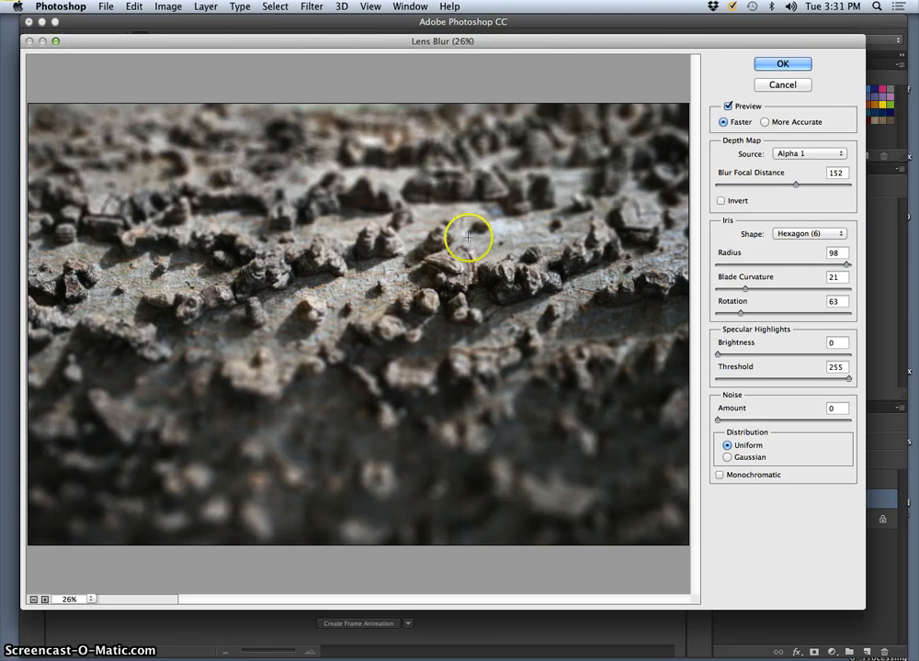
click(273, 229)
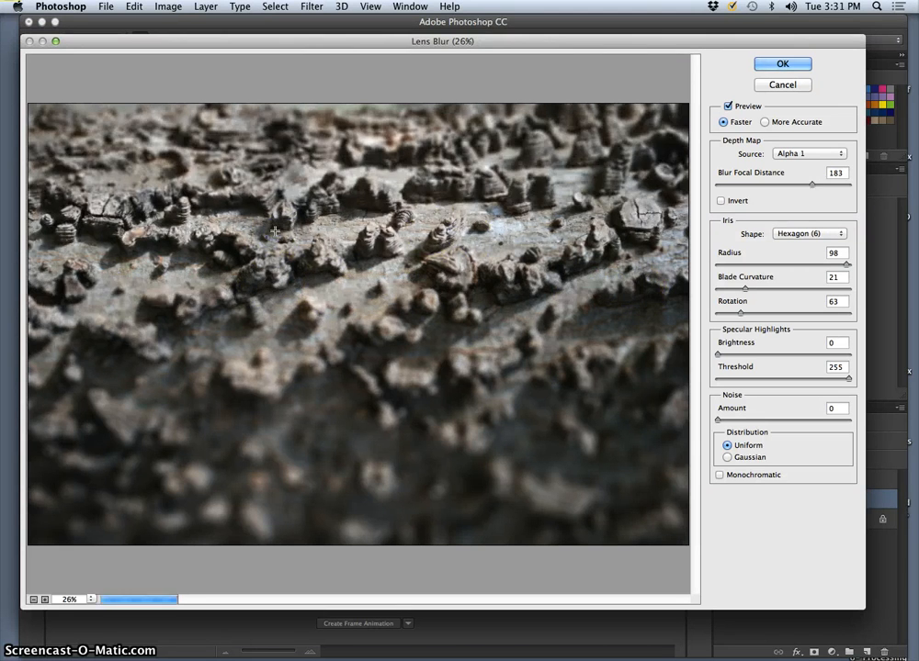
click(609, 430)
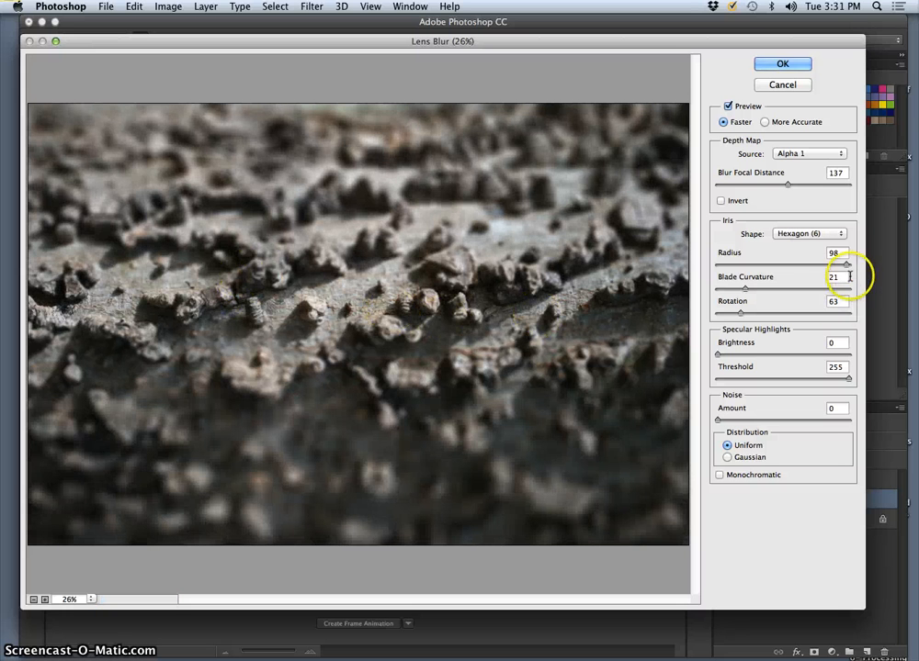
Set the iris radius to 72, keep the noise distribution Uniform, and apply the Lens Blur
mouse_move(833, 267)
mouse_down()
mouse_move(739, 265)
mouse_move(837, 266)
mouse_up()
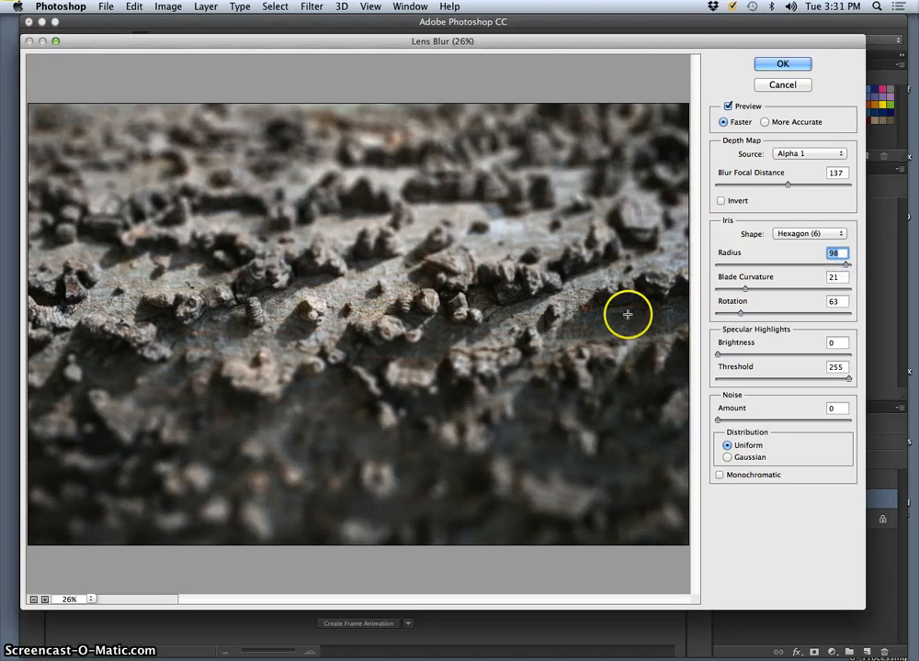
drag(820, 265, 811, 267)
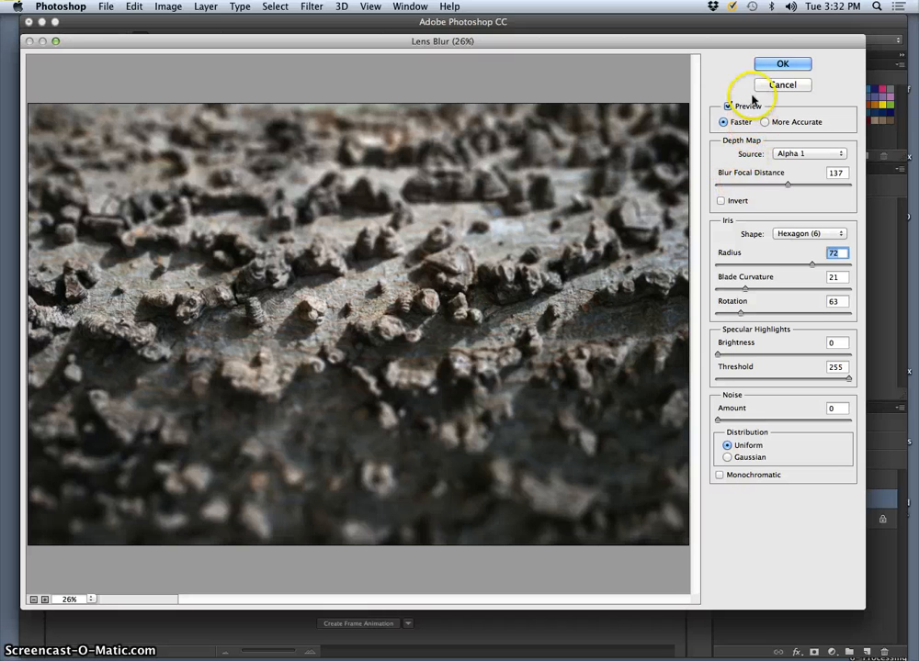
click(728, 458)
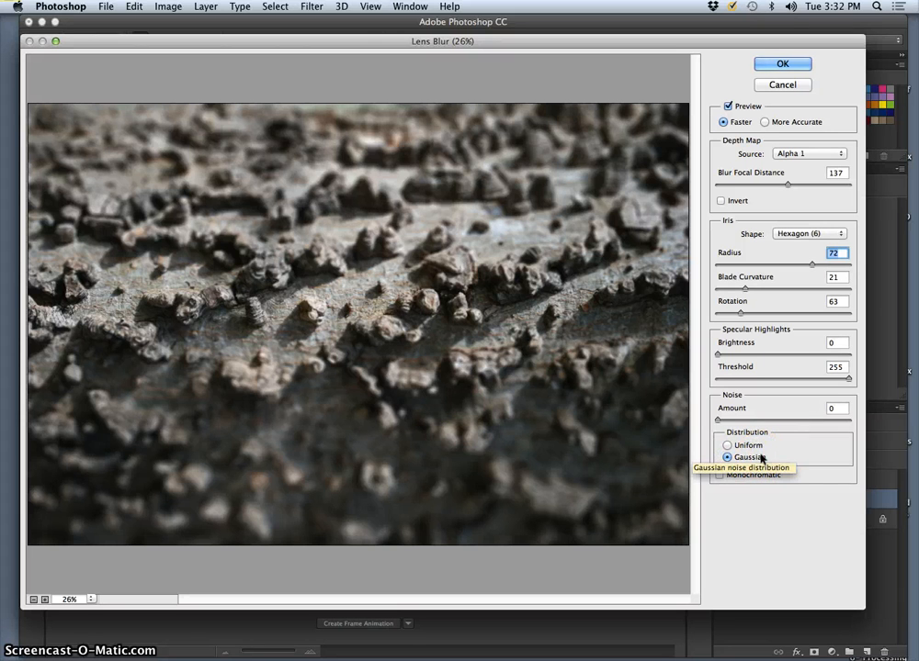
click(749, 447)
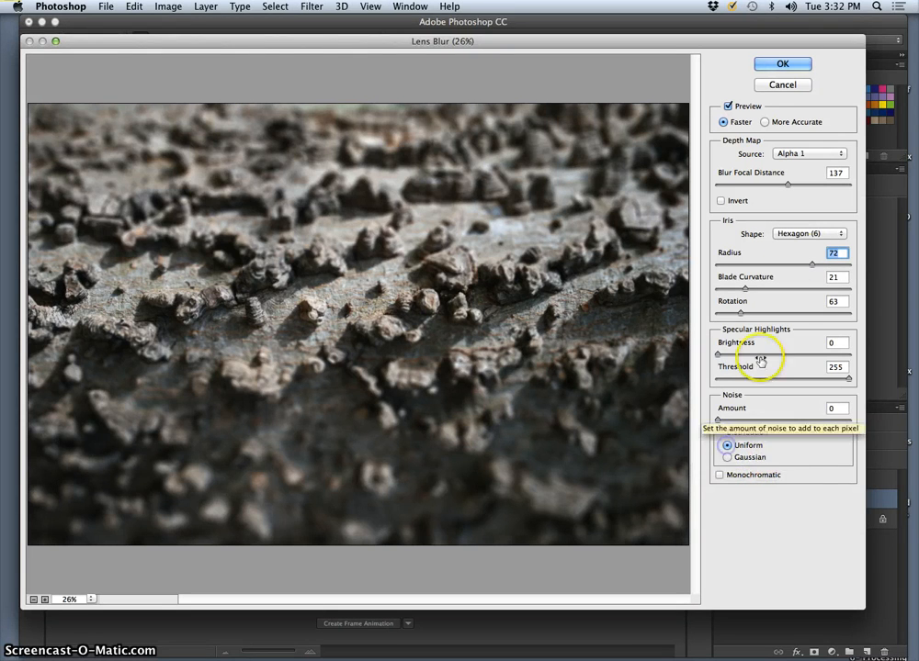
click(781, 63)
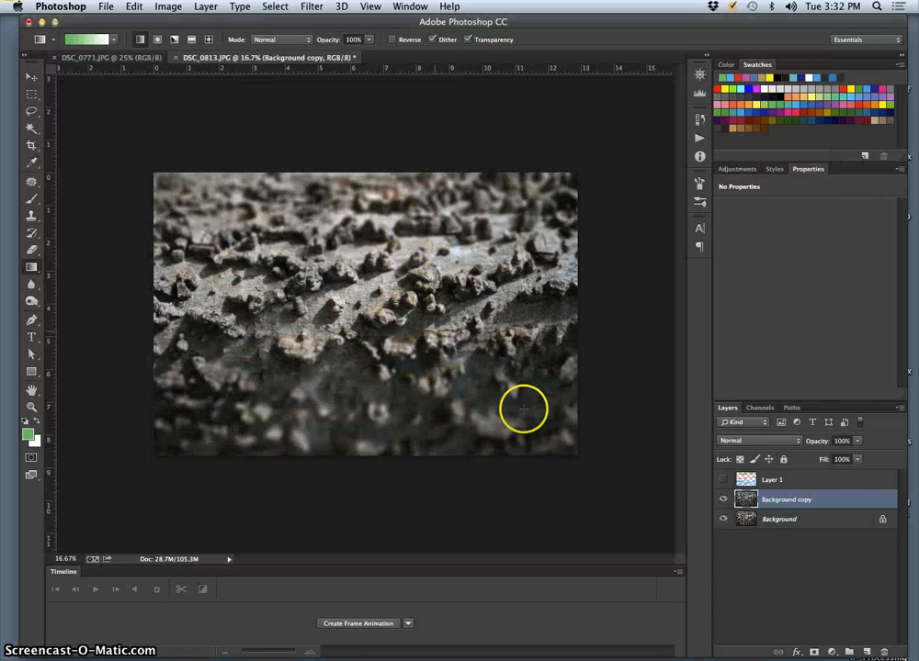
Toggle the visibility of the Background copy layer repeatedly to compare the blurred bark with the original, leaving it shown
click(724, 499)
click(724, 500)
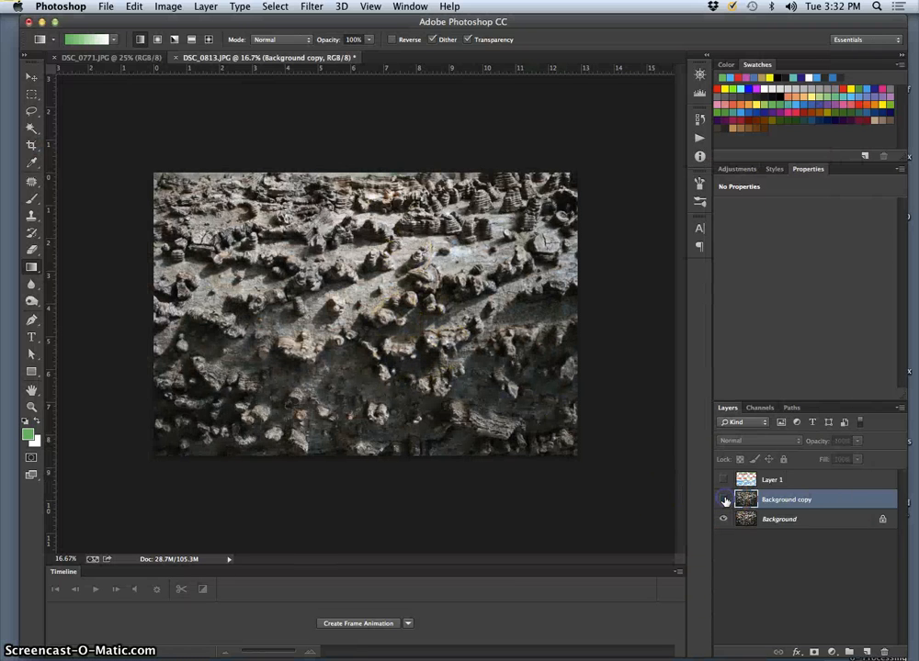
click(724, 500)
click(724, 499)
click(724, 500)
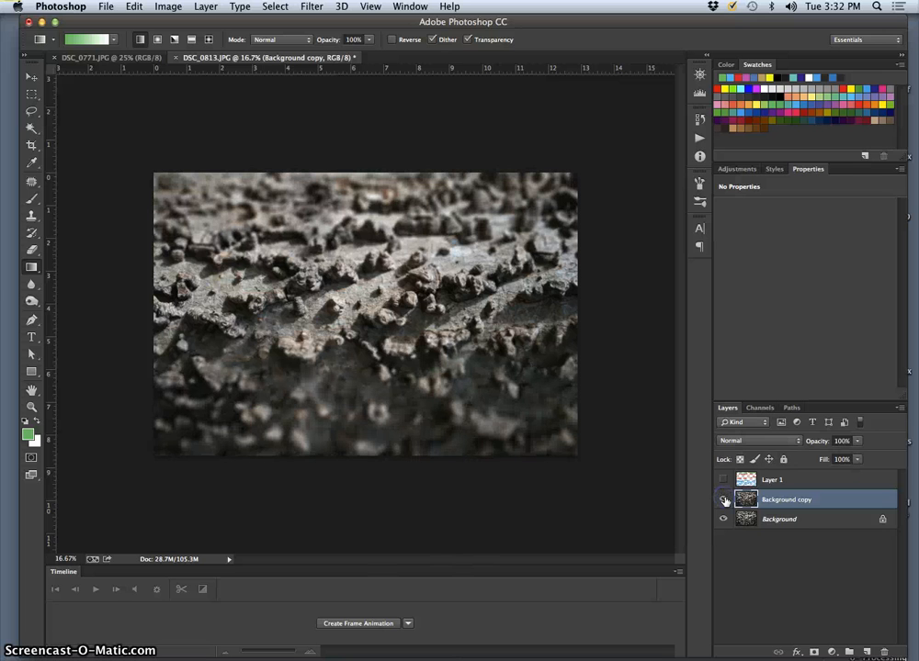
click(724, 500)
click(724, 500)
click(724, 501)
click(724, 501)
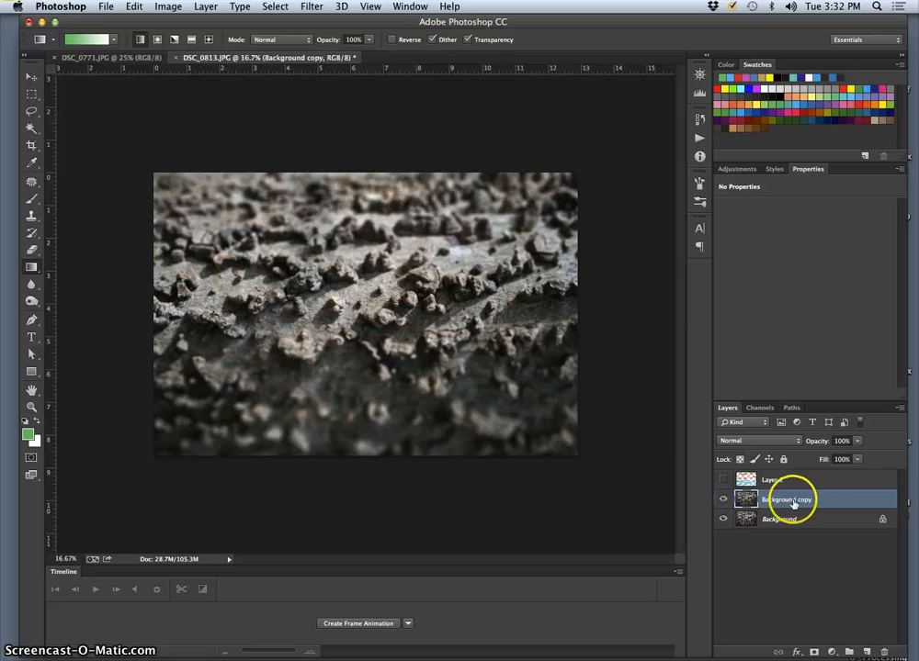
Lower the Background copy layer's opacity to 64% and inspect the softened blur across the bark
click(857, 441)
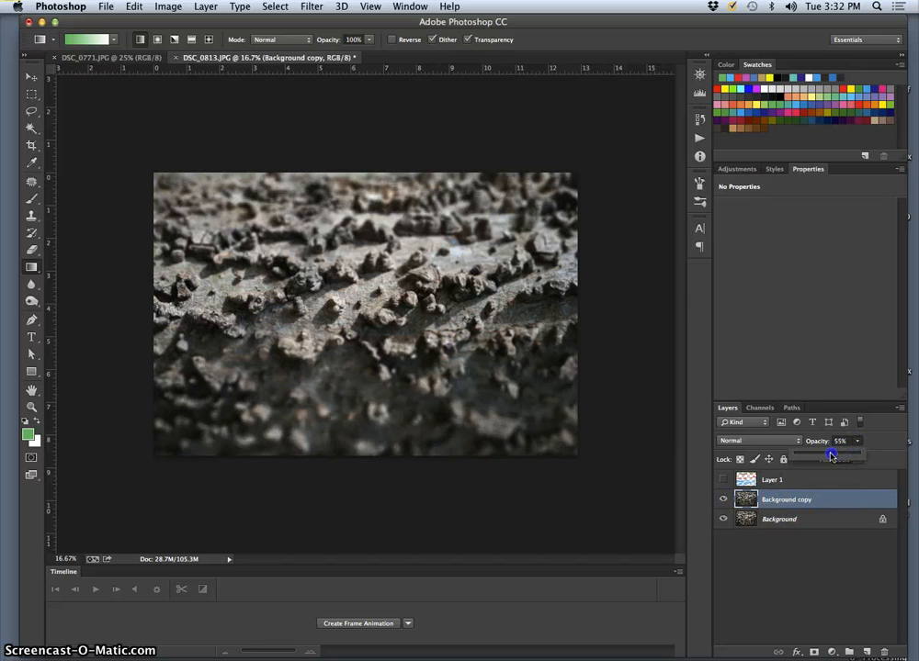
drag(830, 456, 823, 456)
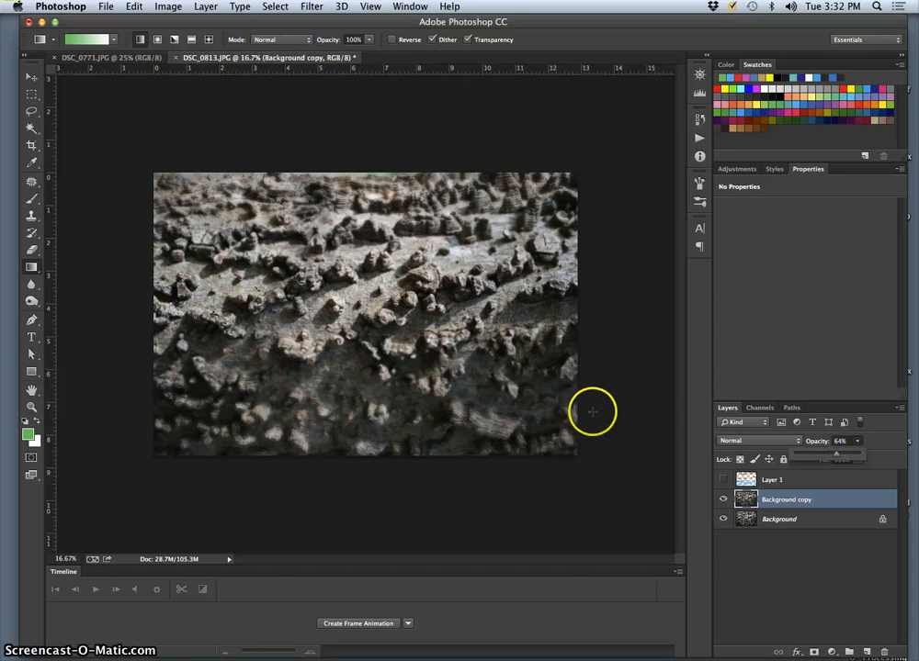
scroll(478, 390, up, 1)
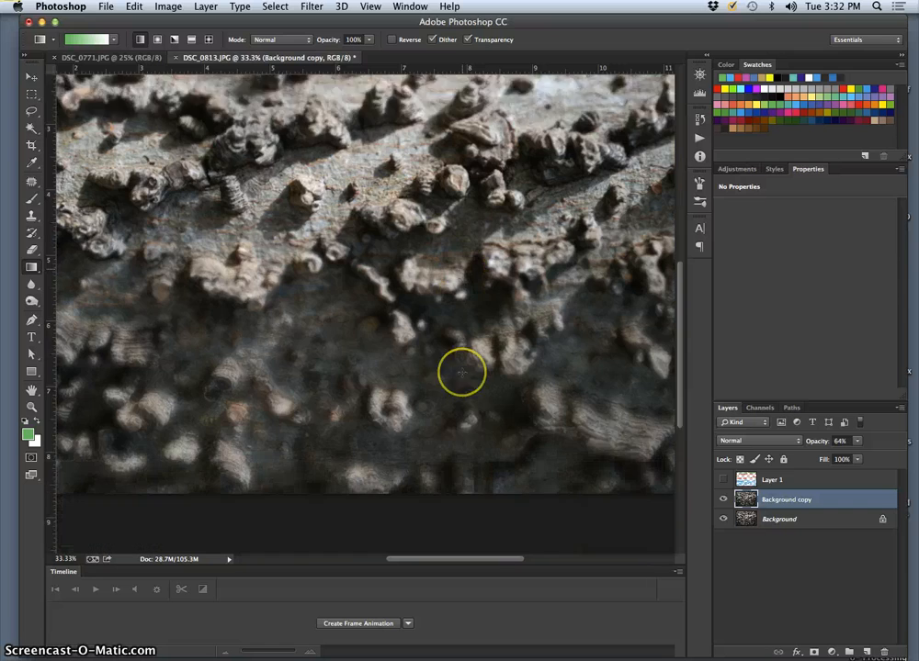
scroll(462, 373, down, 2)
scroll(461, 373, up, 5)
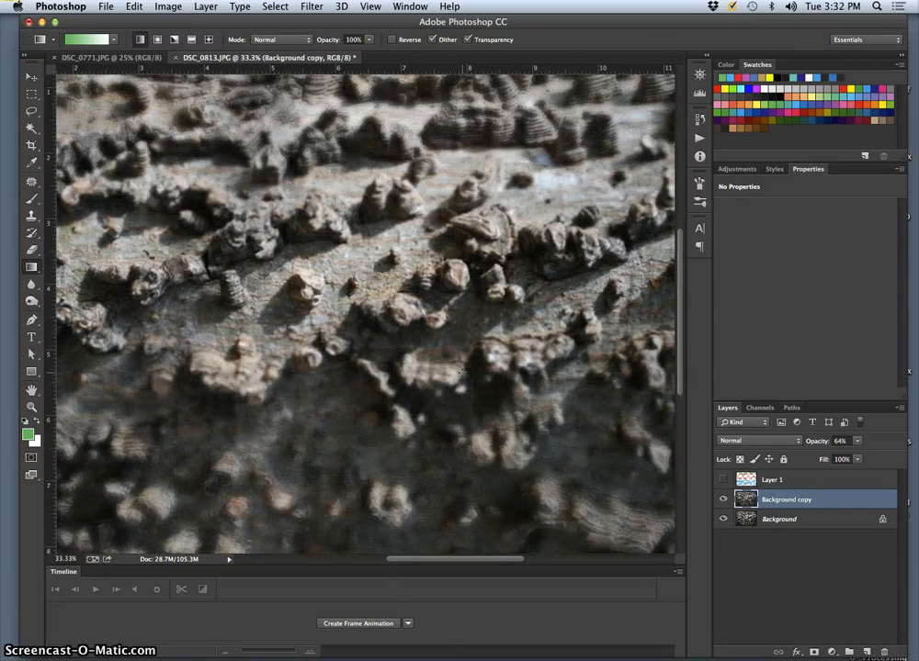
scroll(462, 373, up, 4)
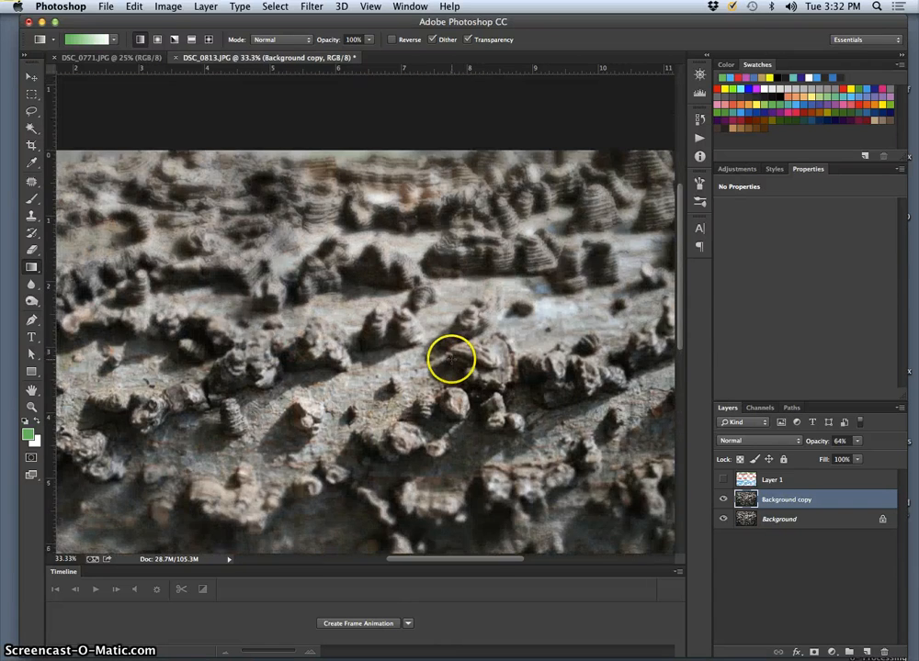
key(super+minus)
key(super+minus)
key(super+minus)
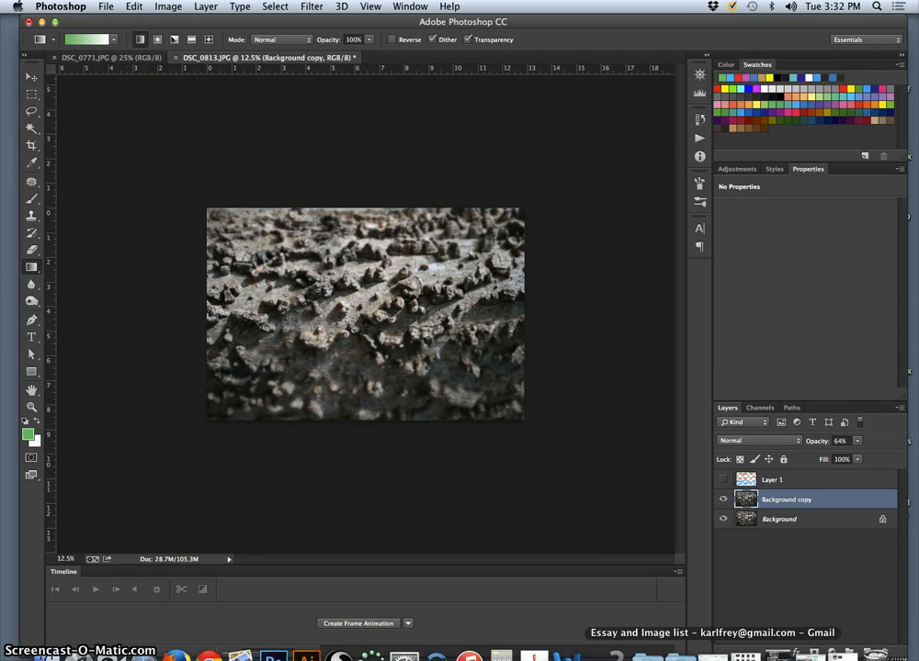
Open DSC_0988.JPG from the Assignment 7 3 Layers of Depth folder in Adobe Photoshop CC
click(747, 654)
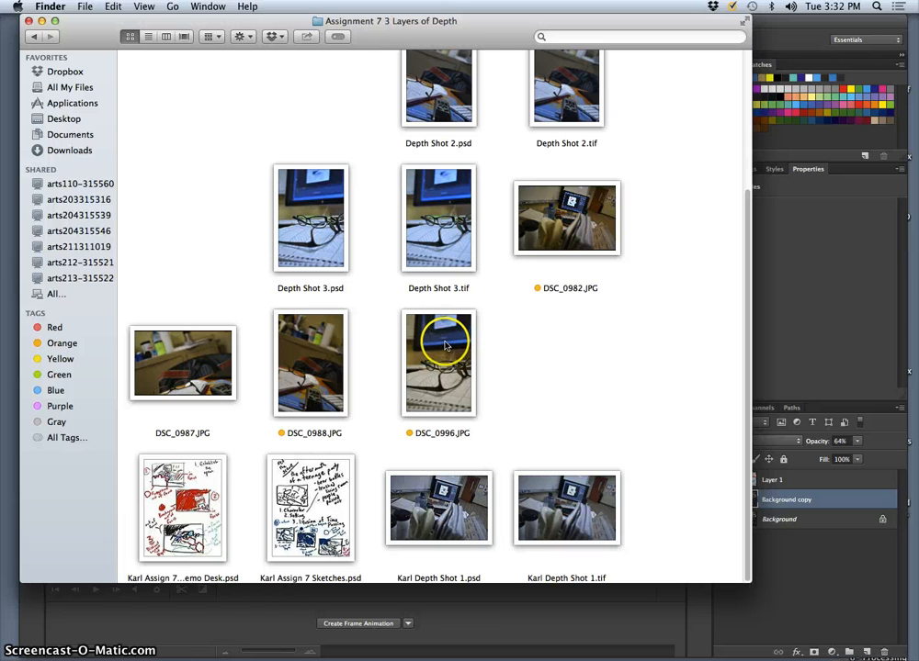
right_click(322, 366)
mouse_move(375, 381)
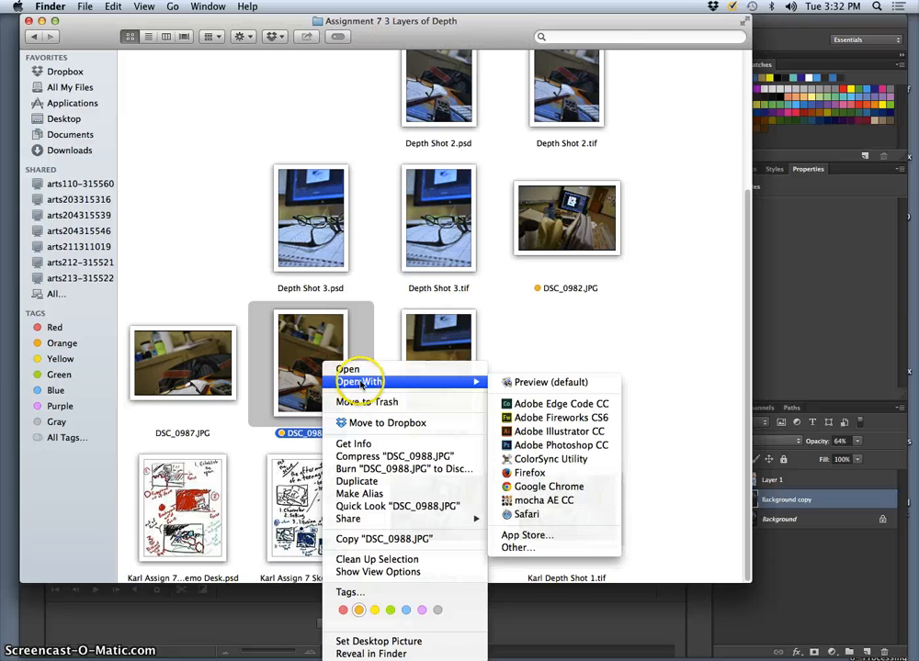
click(561, 446)
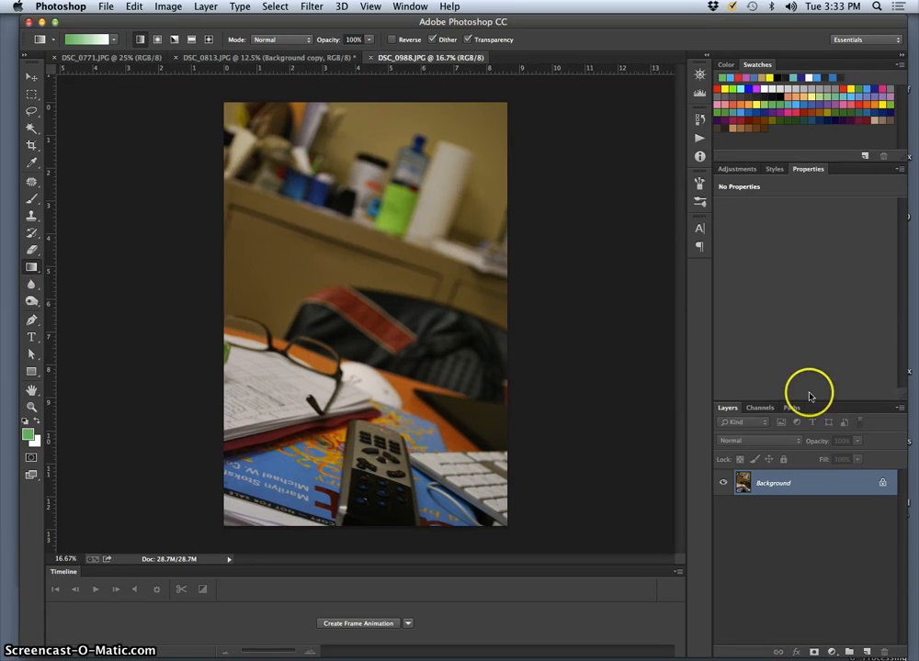
Create a new alpha channel and fill it with a white-to-black linear gradient running from the photo's lower edge to its upper edge
click(760, 407)
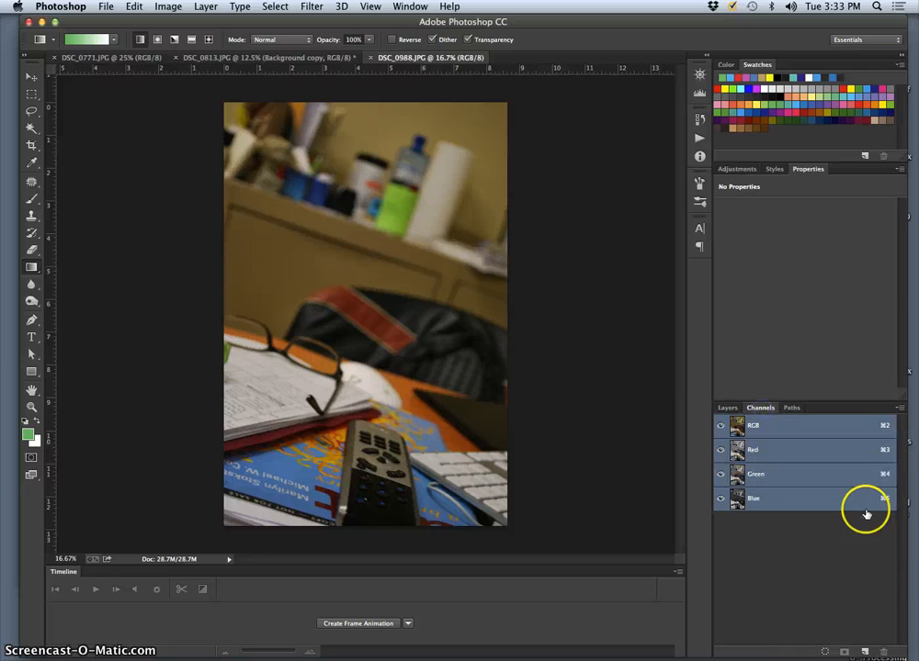
click(867, 654)
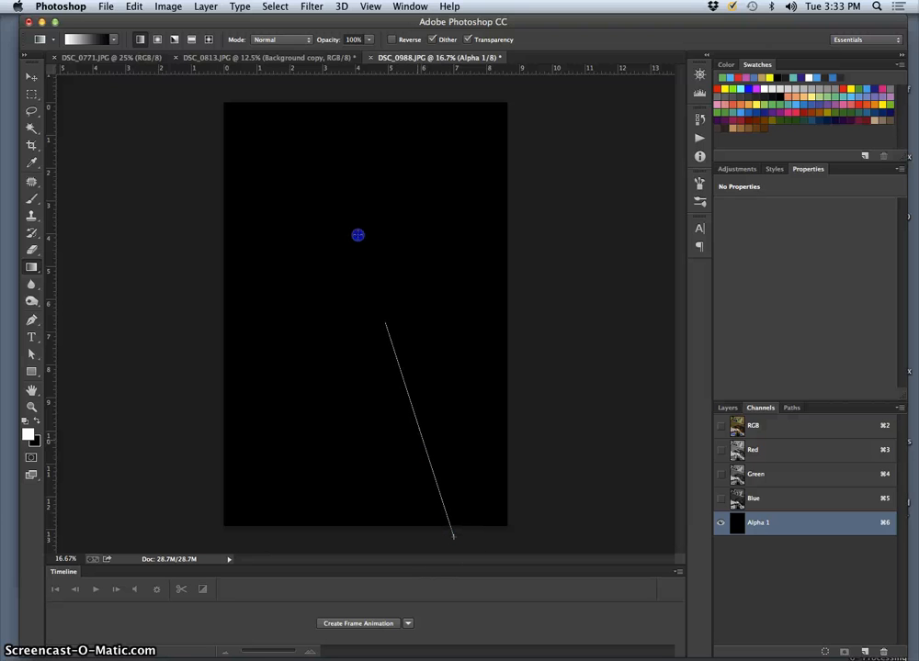
drag(357, 235, 355, 92)
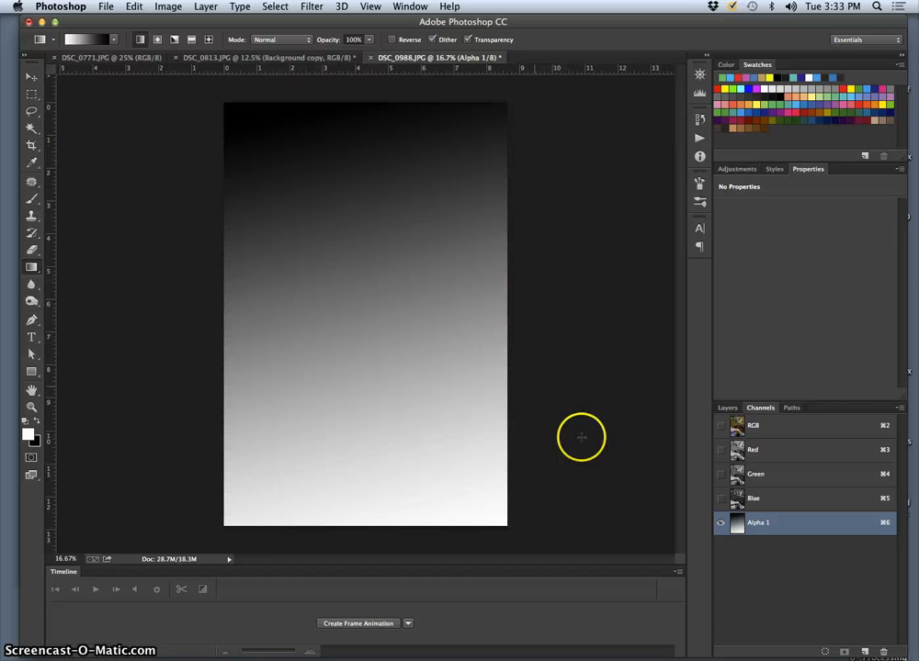
Preview the gradient mask over the desk photo, reactivate the RGB composite channel and hide Alpha 1
click(721, 426)
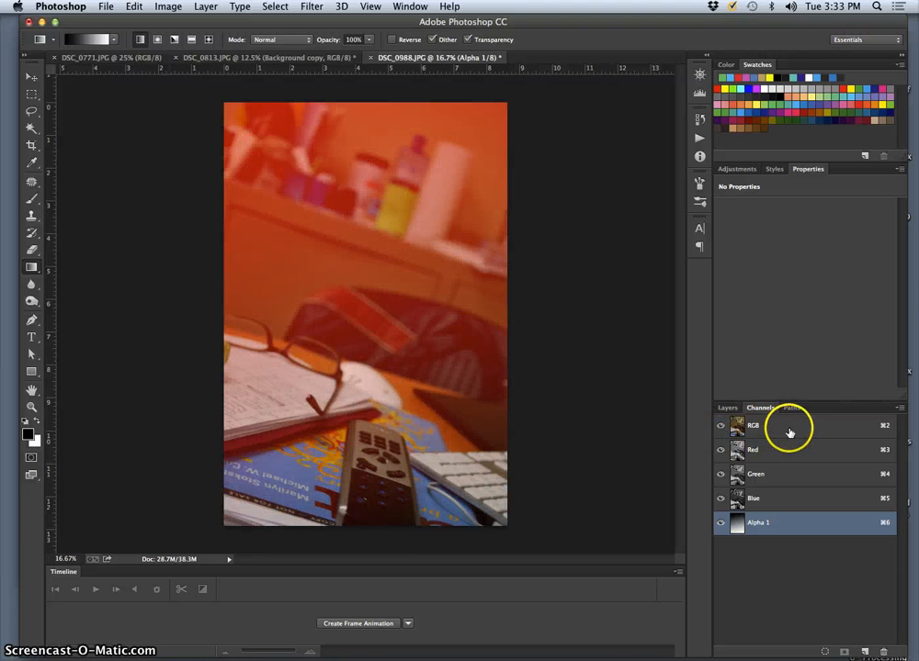
click(790, 428)
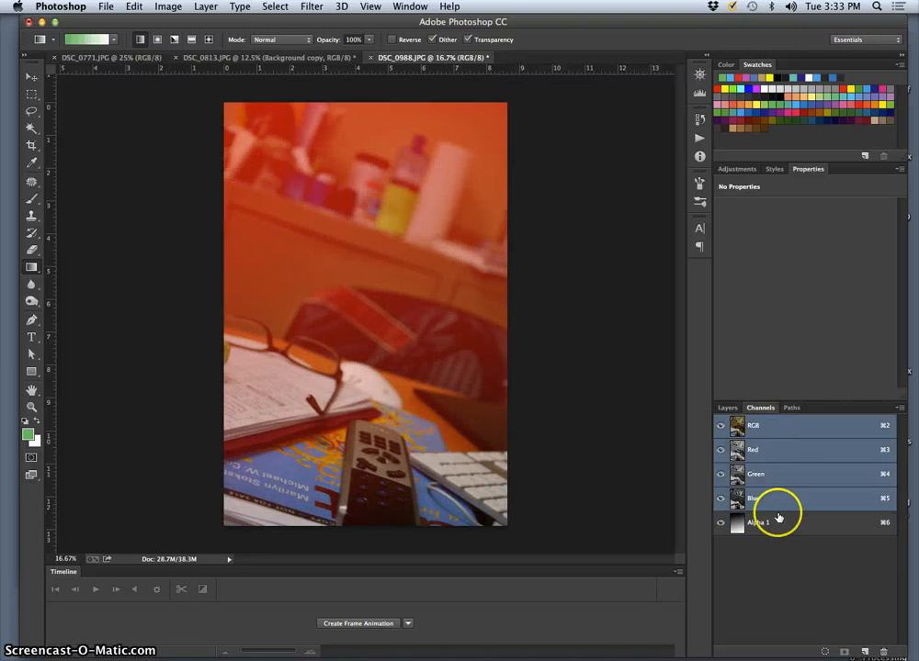
click(720, 523)
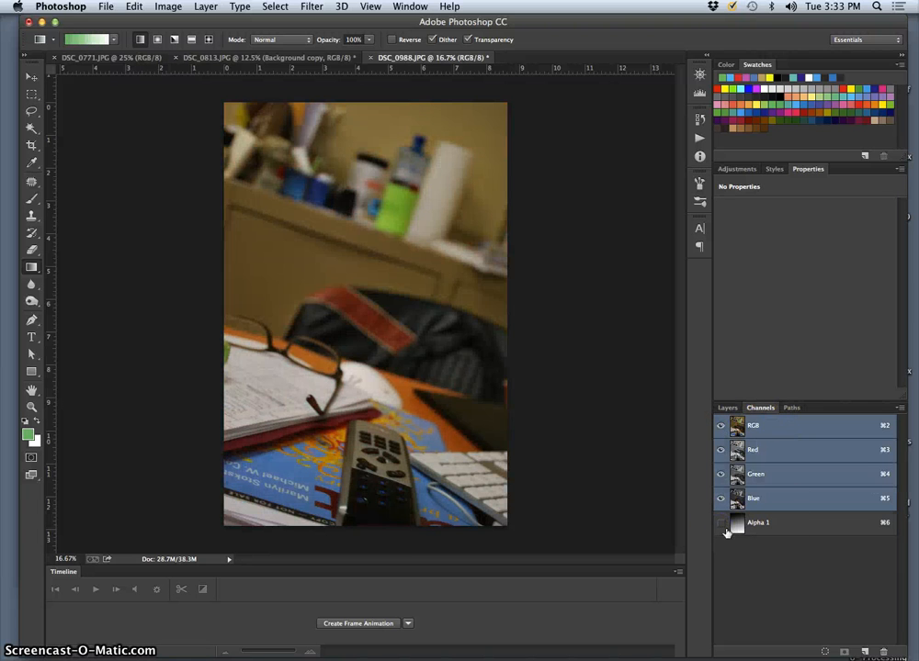
Duplicate the Background layer of the desk photo and start the Lens Blur filter on the copy
click(730, 410)
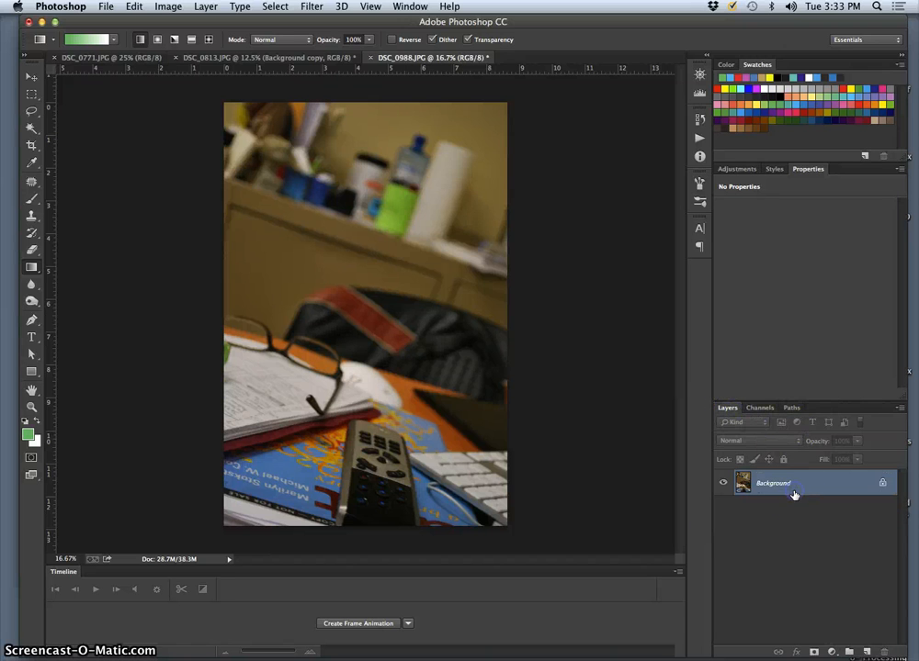
key(super+j)
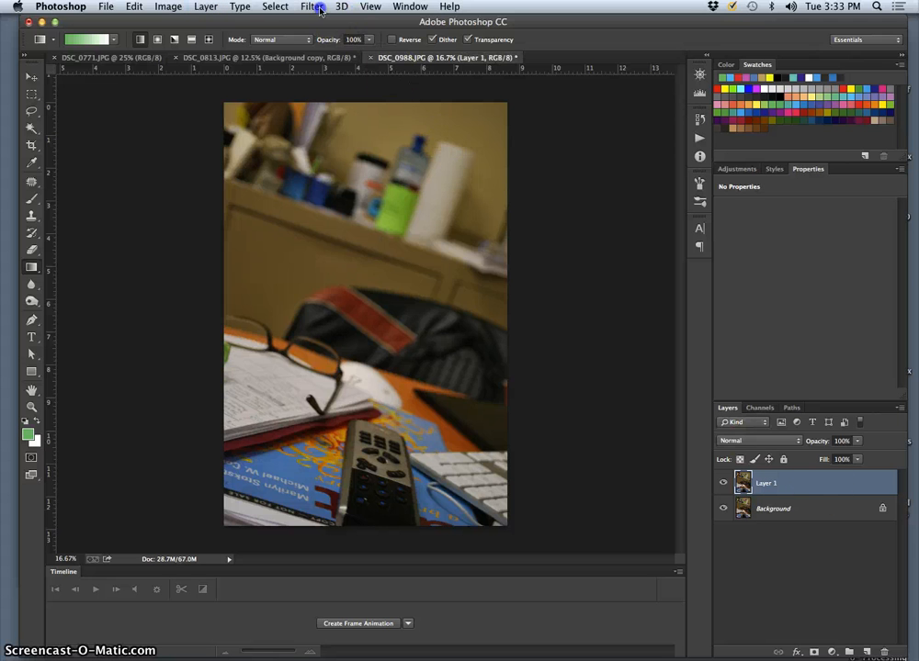
click(313, 7)
mouse_move(338, 163)
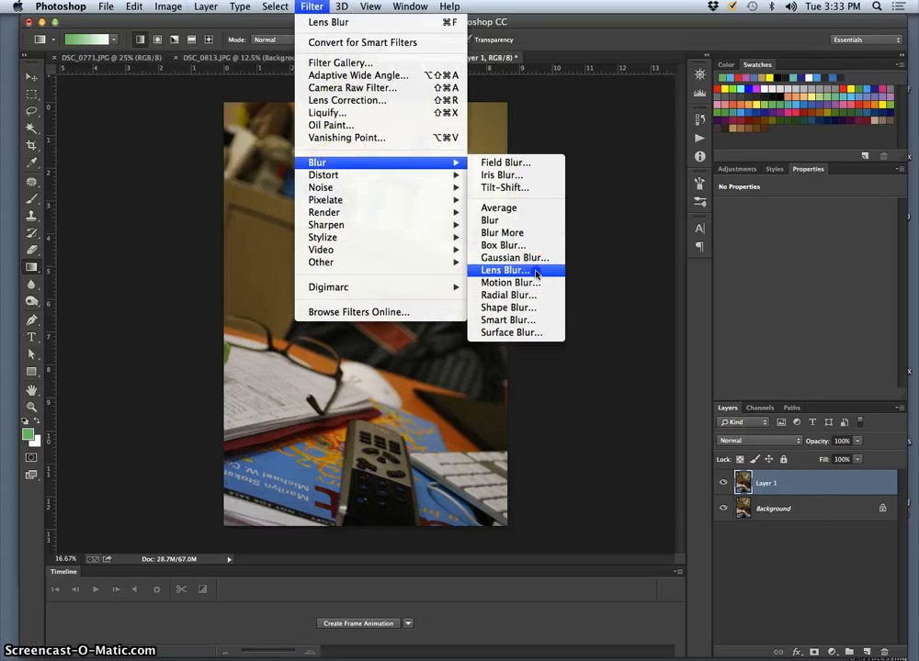
click(534, 271)
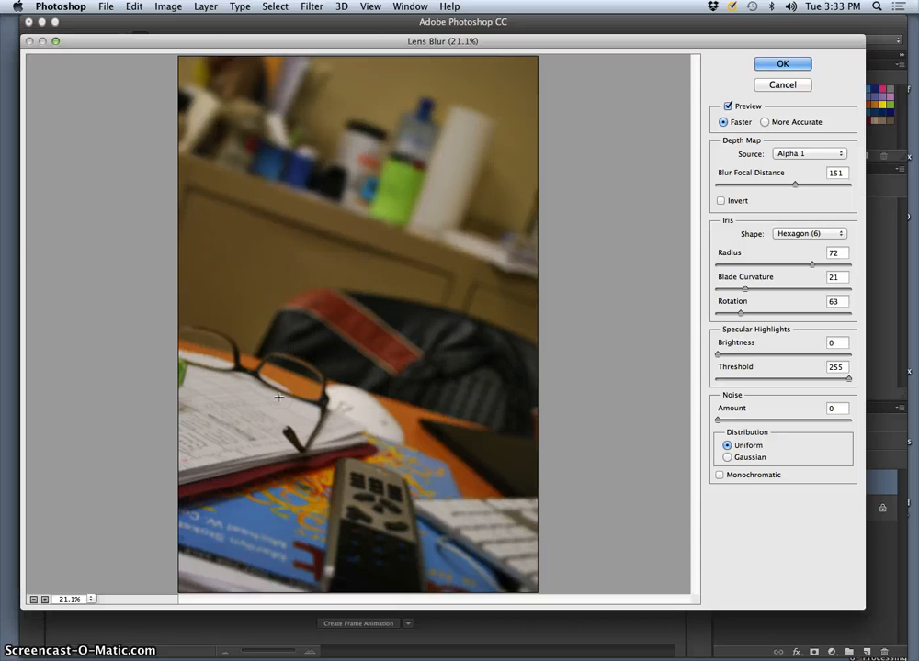
Pick focus points on the papers near the glasses for a focal distance of 174, increase the iris radius and apply the Lens Blur
click(308, 429)
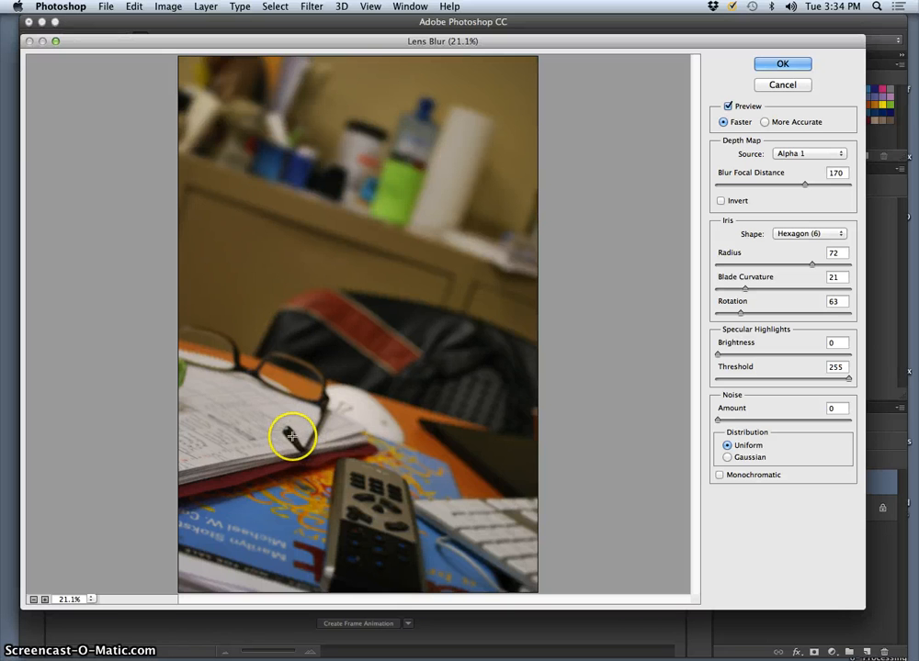
click(234, 408)
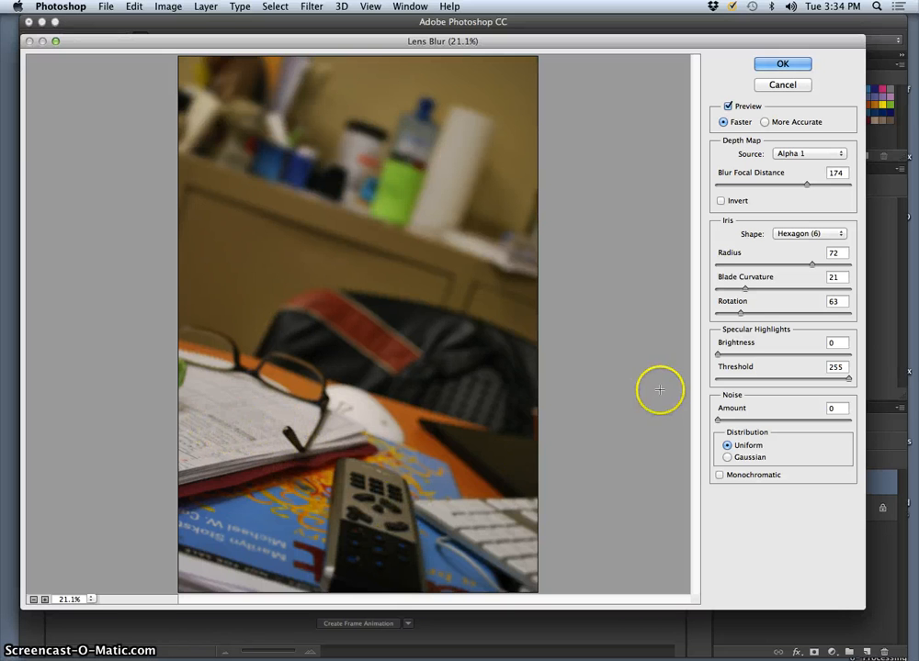
drag(813, 265, 829, 266)
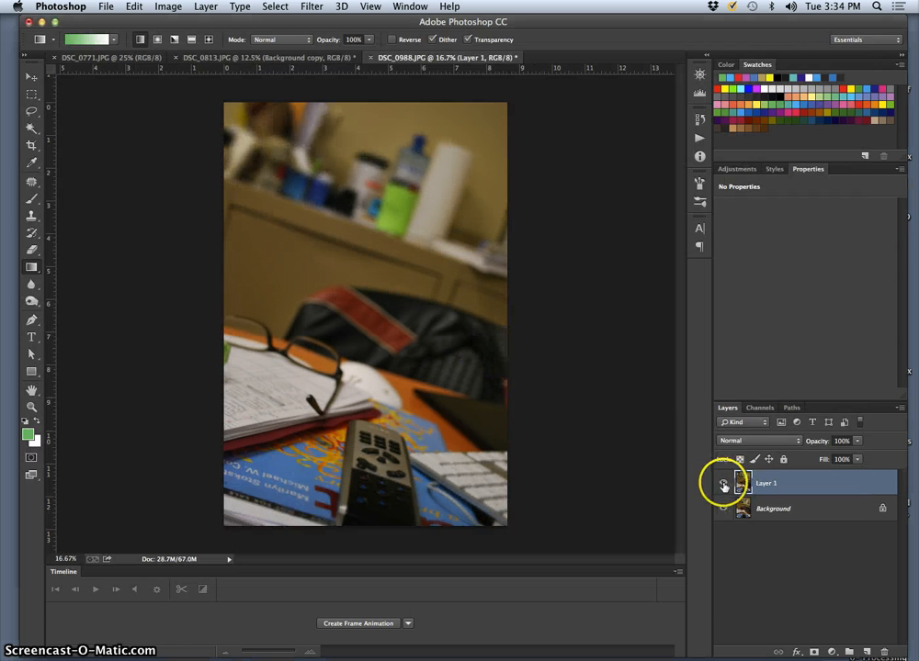
Toggle Layer 1's visibility several times to compare the blurred desk with the original, leaving it shown
click(723, 484)
click(723, 484)
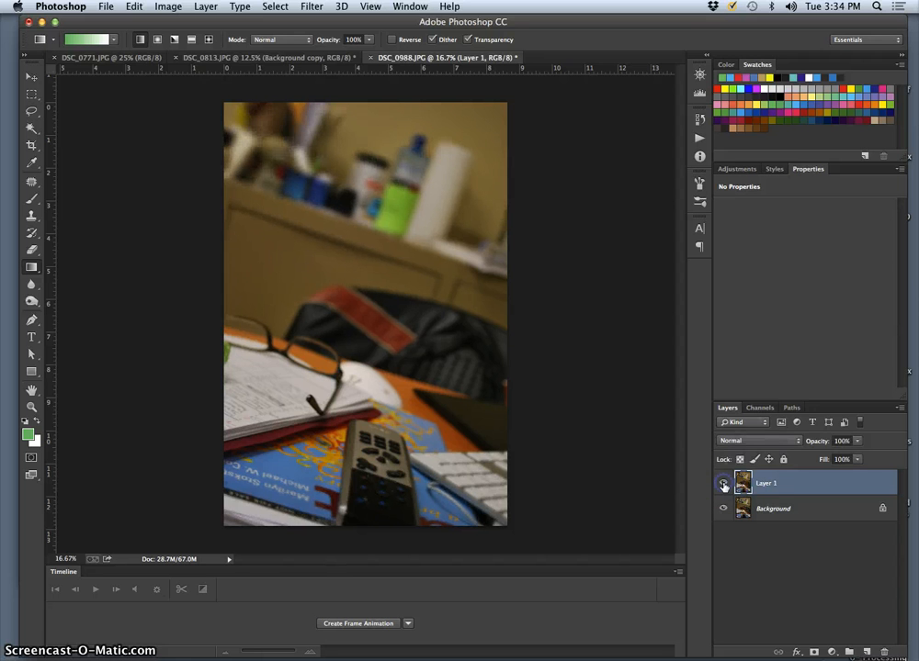
click(723, 484)
click(723, 484)
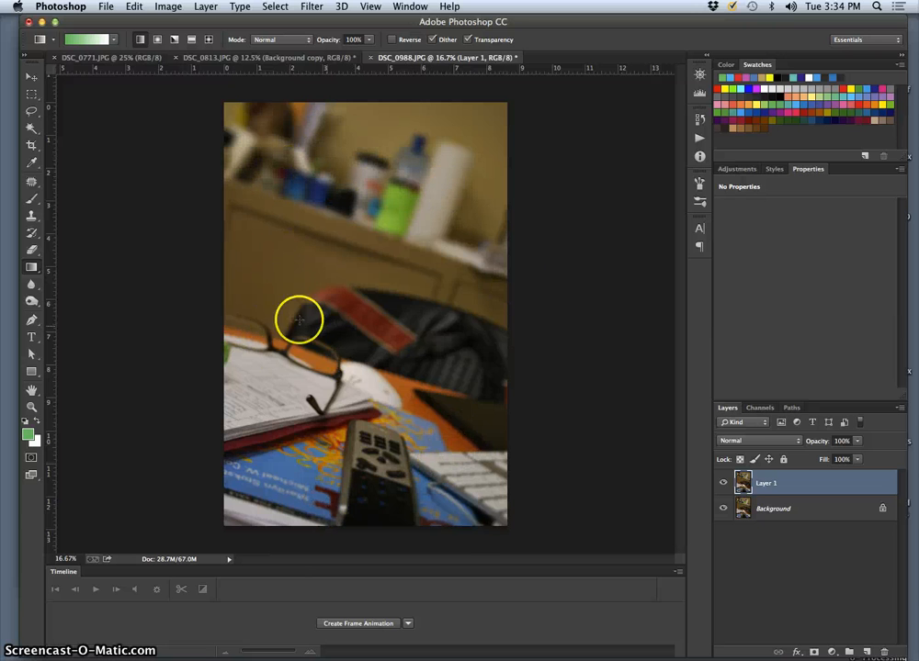
click(723, 484)
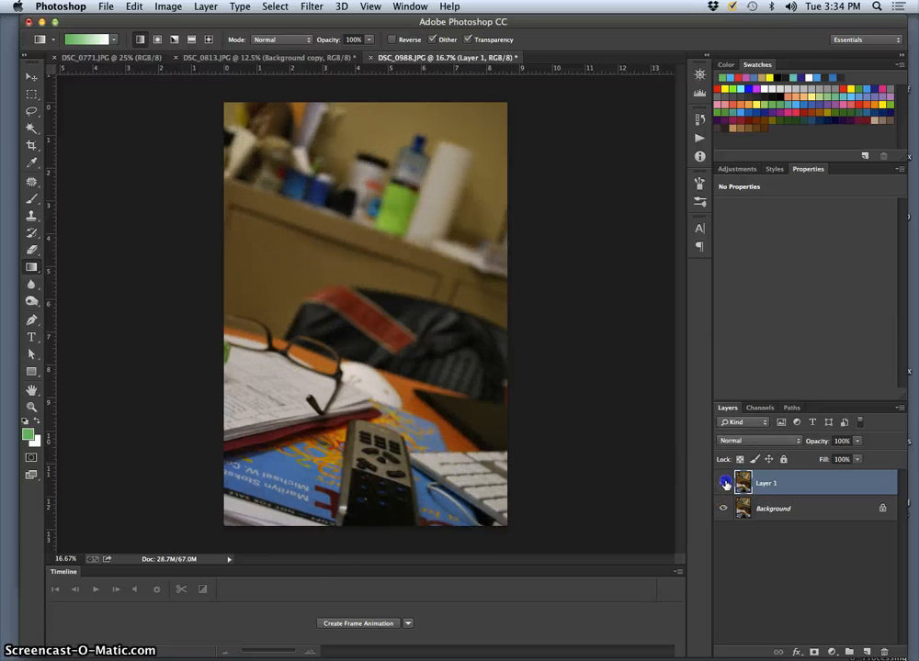
click(724, 484)
Try reduced opacities for Layer 1 and settle on 96%
click(856, 442)
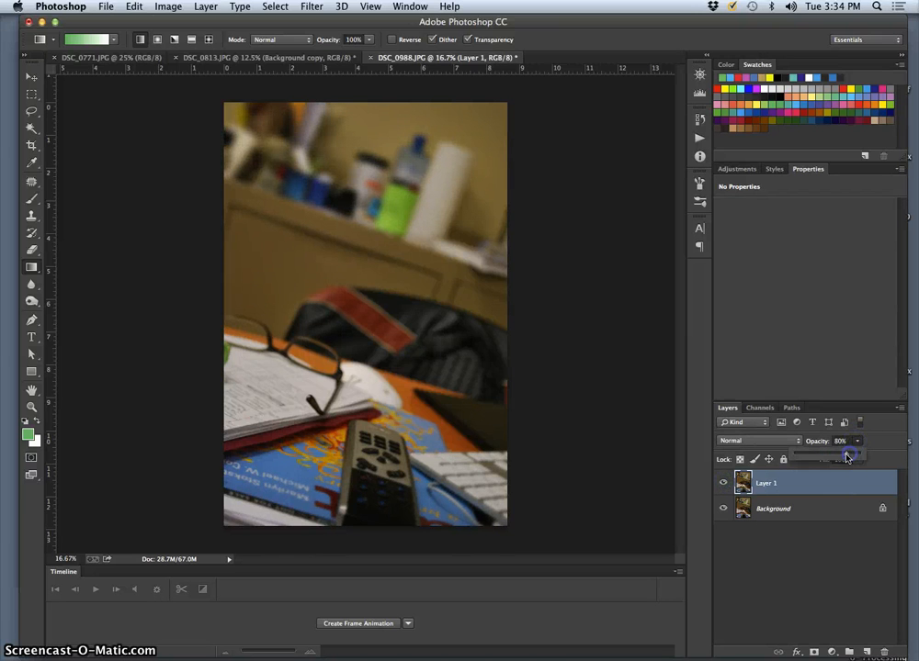
drag(826, 457, 842, 458)
click(837, 457)
drag(837, 456, 849, 456)
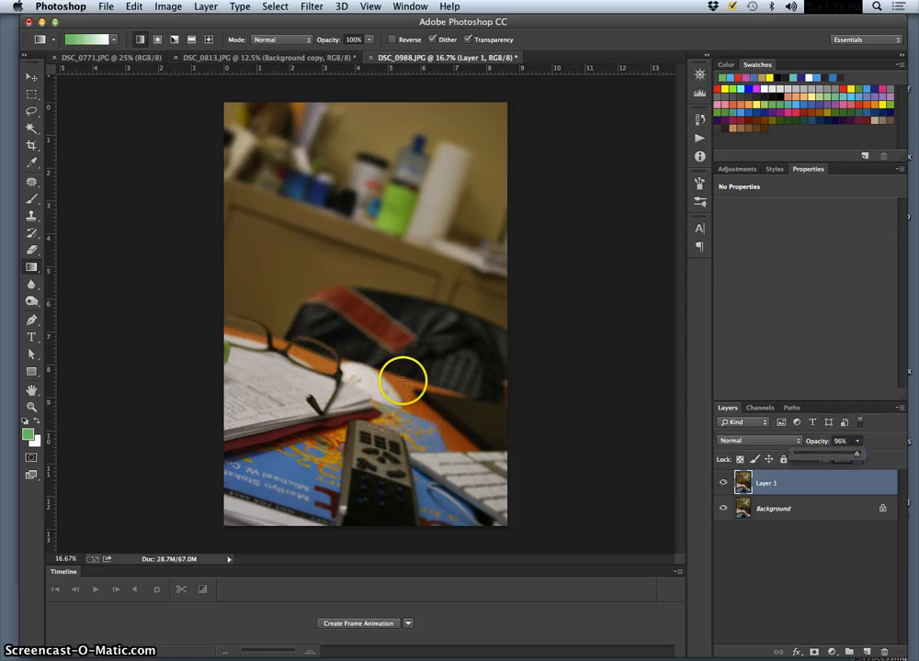
Close DSC_0988.JPG without saving and compare DSC_0813.JPG with its Background copy layer hidden and shown
click(370, 59)
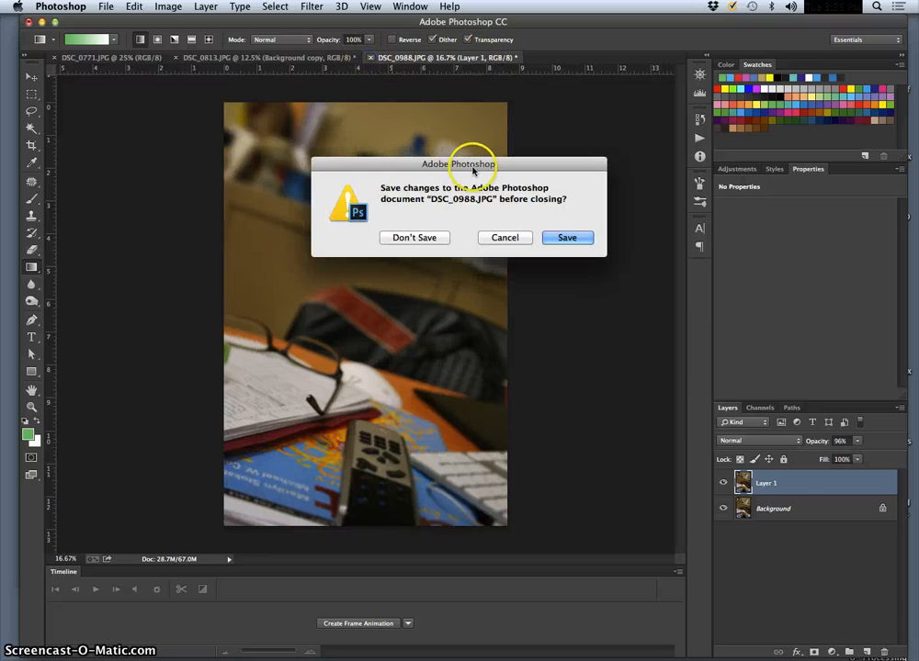
click(425, 241)
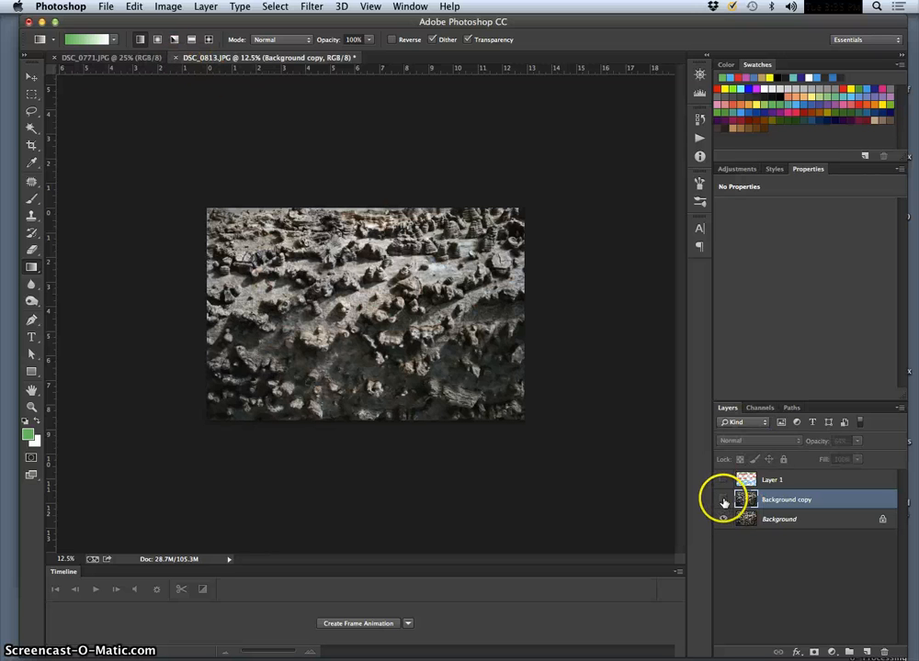
click(723, 501)
click(723, 501)
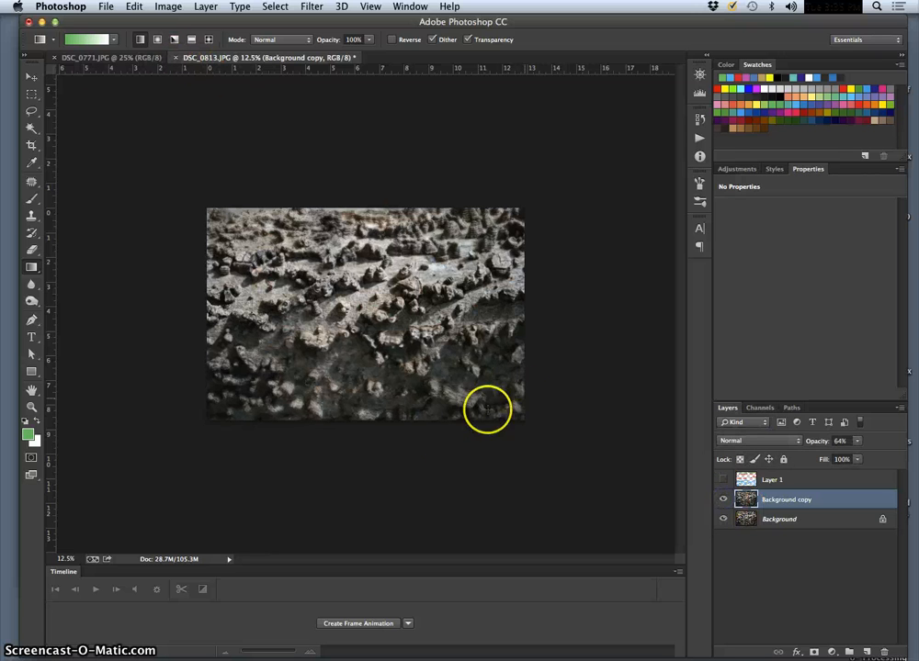
Switch to Firefox, search Google for "tilt shift photography" in a new tab and show the image results
mouse_move(523, 654)
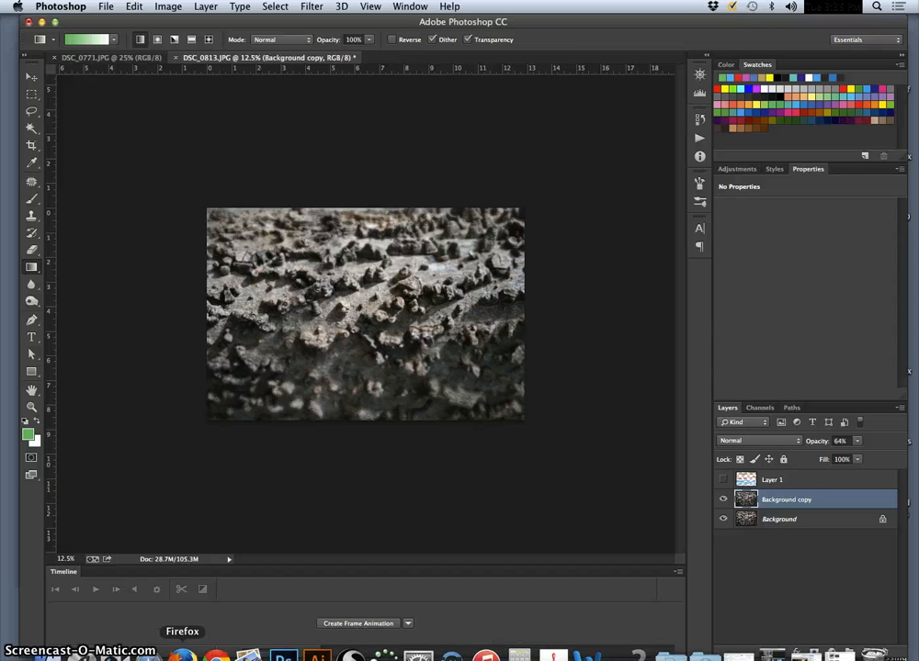
click(182, 654)
click(632, 26)
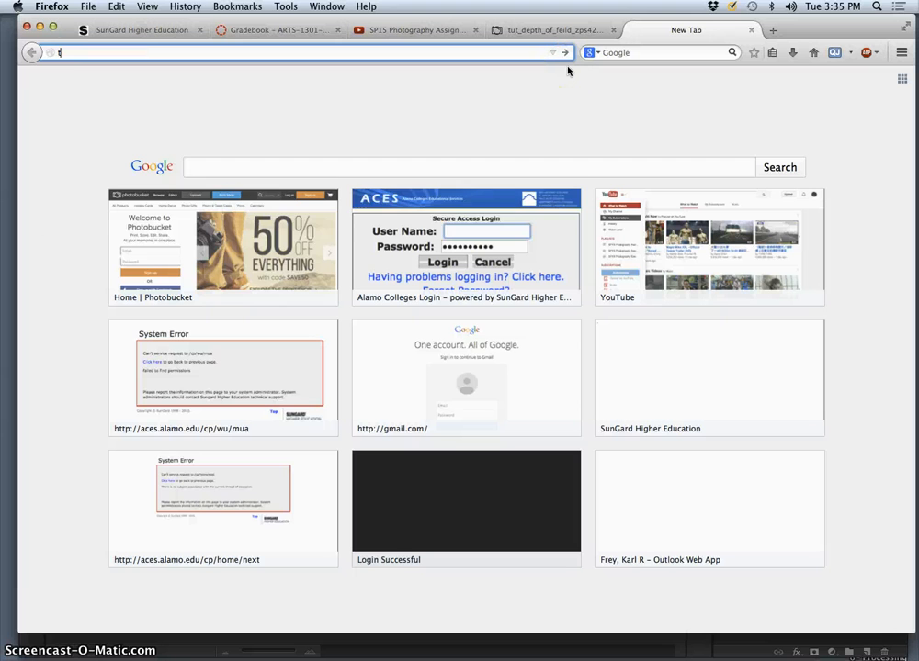
text(tilt)
text(shift photography)
key(Return)
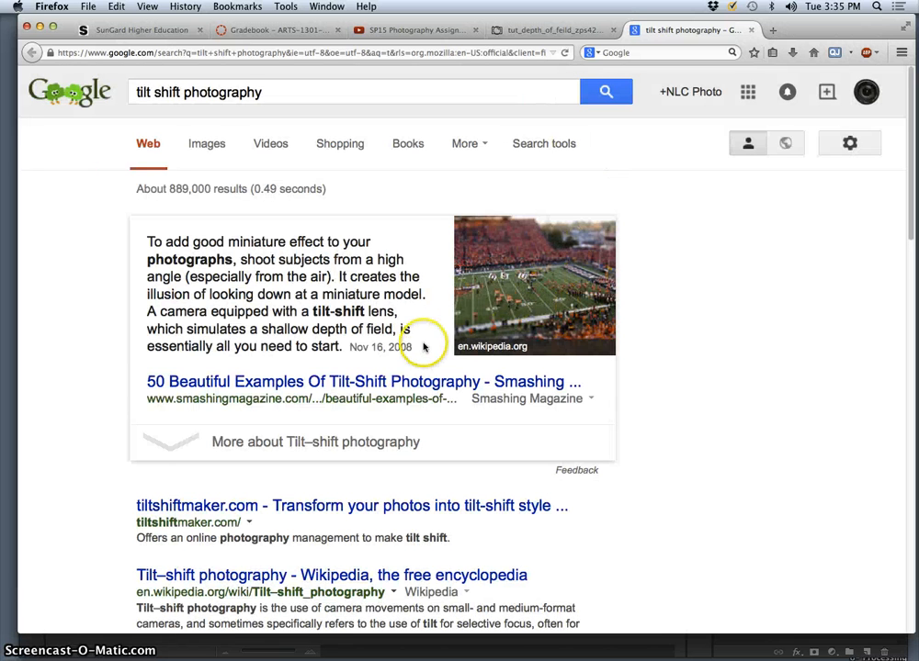
click(206, 149)
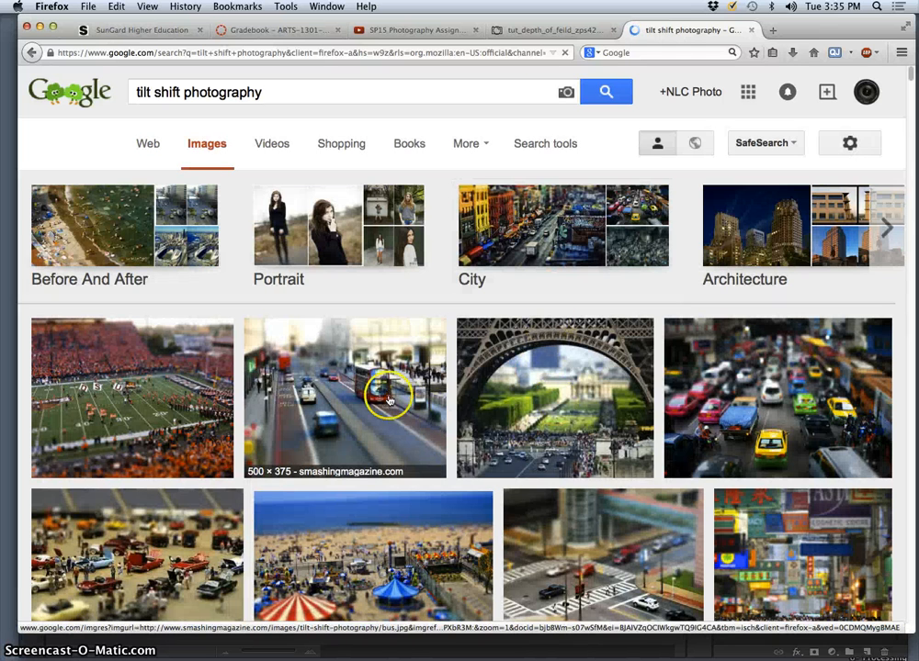
Open the beach carnival and classic car show pictures from the image results in separate new tabs
scroll(471, 391, down, 1)
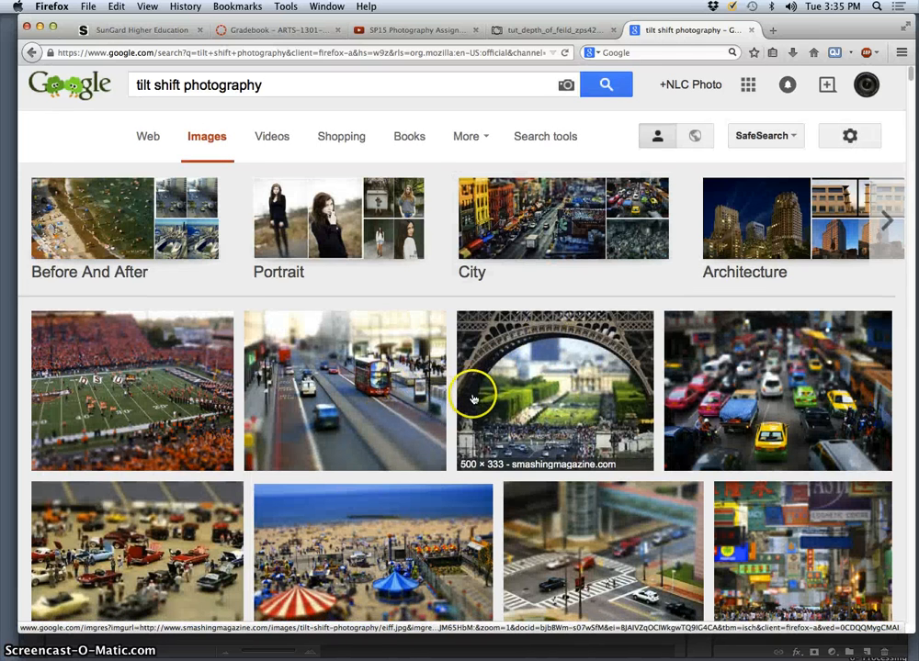
scroll(555, 400, down, 1)
scroll(478, 436, down, 1)
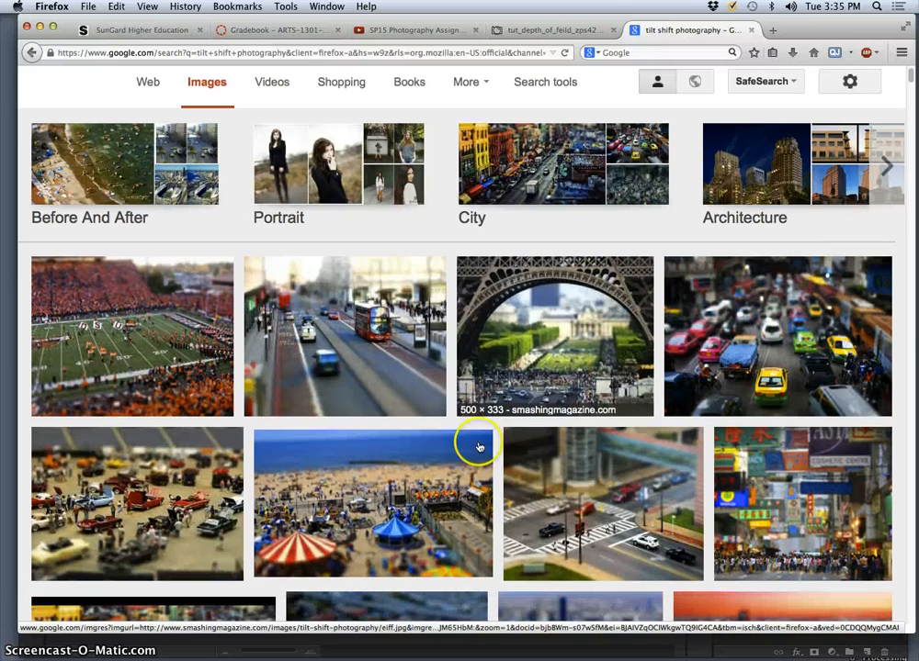
right_click(394, 277)
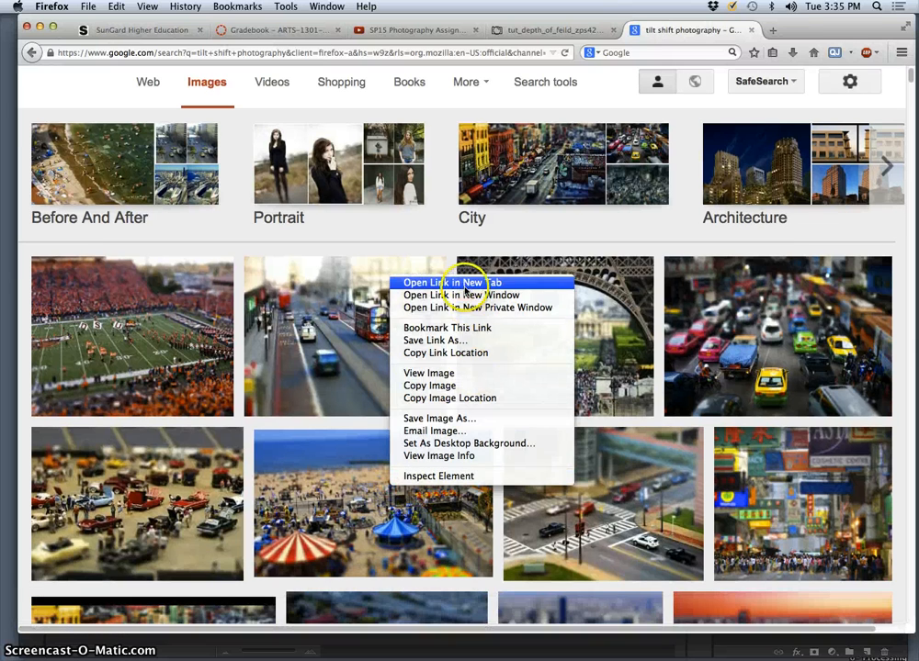
click(441, 283)
right_click(181, 280)
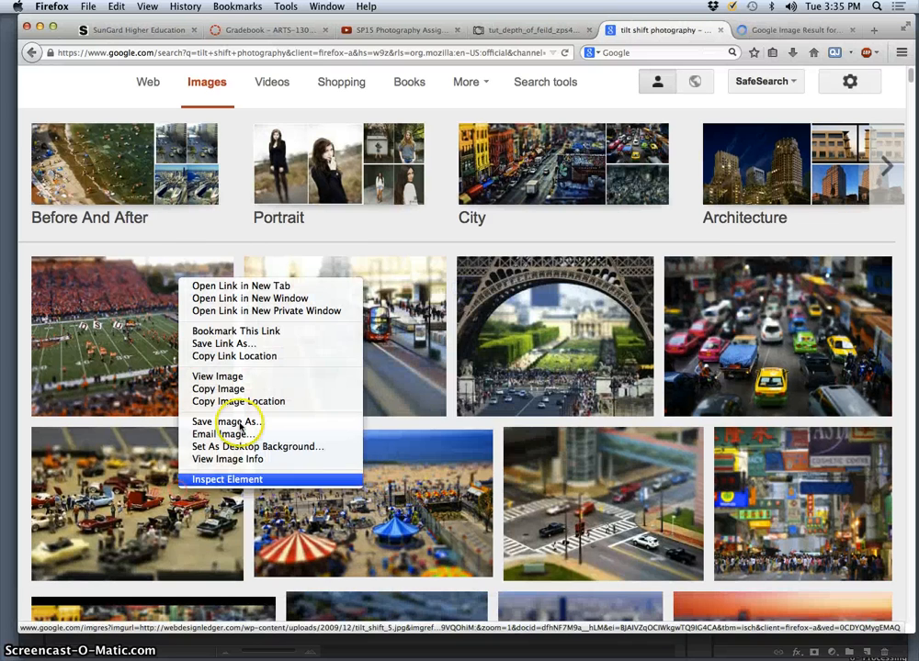
click(244, 290)
Open the red football stadium and city skyscraper pictures from further down the results in new tabs
scroll(450, 497, down, 4)
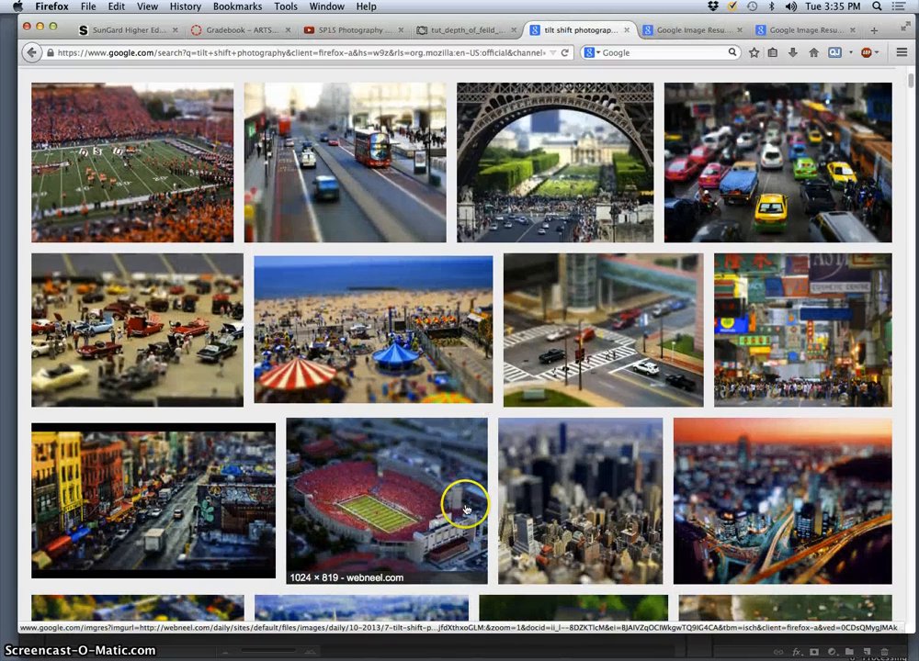
right_click(398, 501)
click(441, 298)
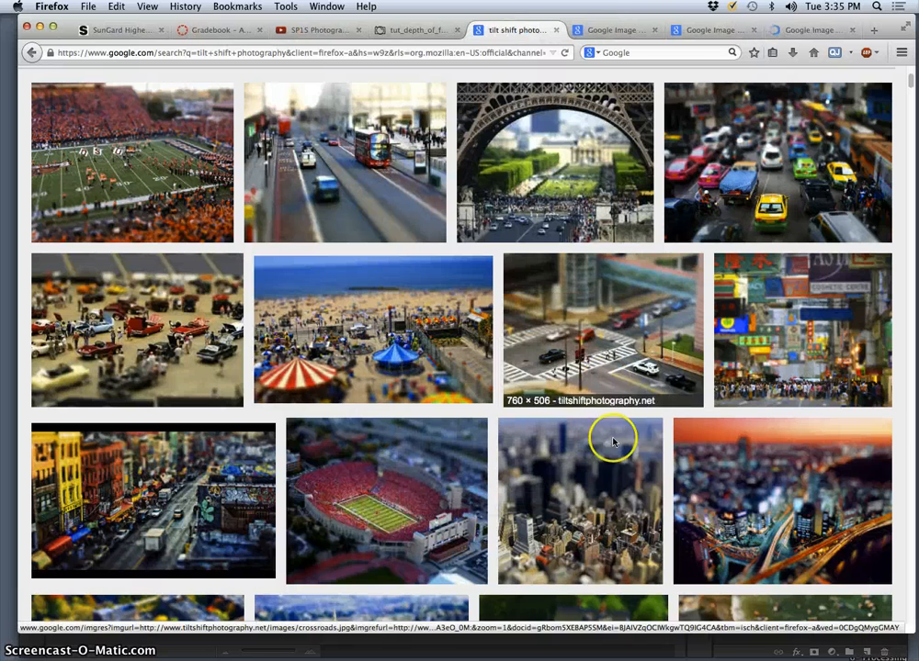
right_click(615, 309)
click(627, 319)
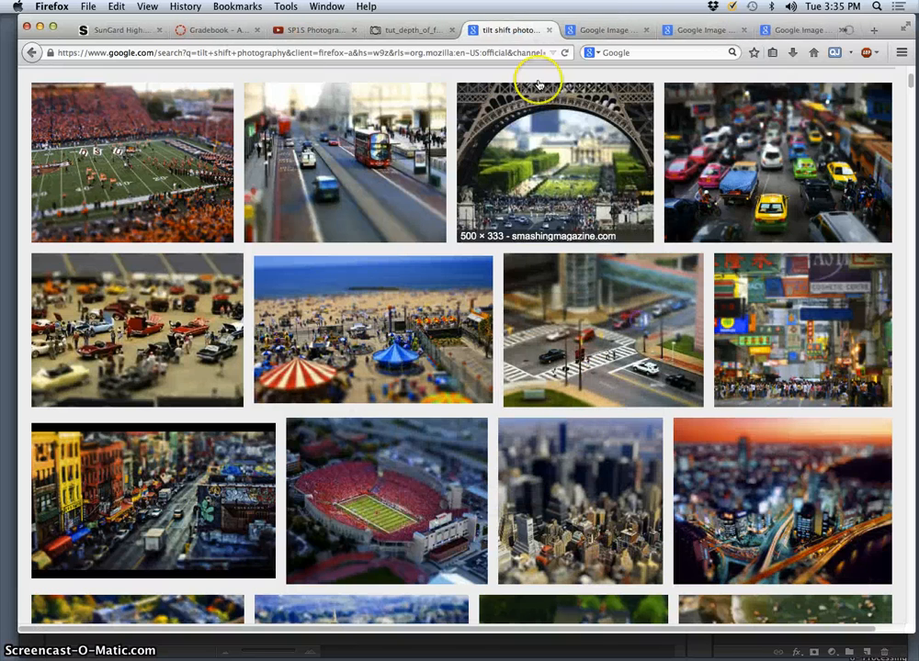
Examine the focus and blur in the opened beach, car show, stadium and city tilt-shift pictures one after another
click(562, 29)
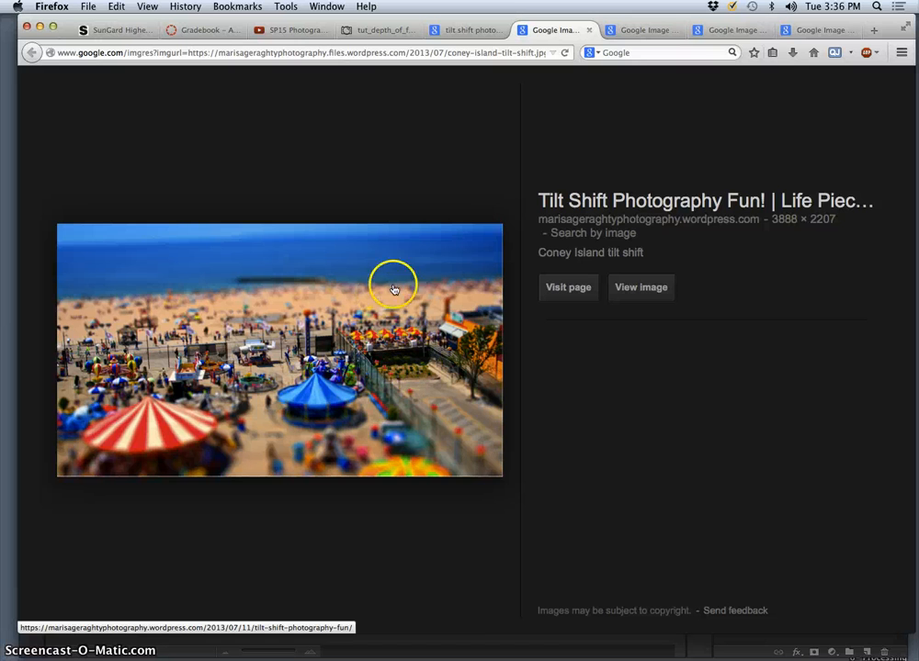
click(632, 33)
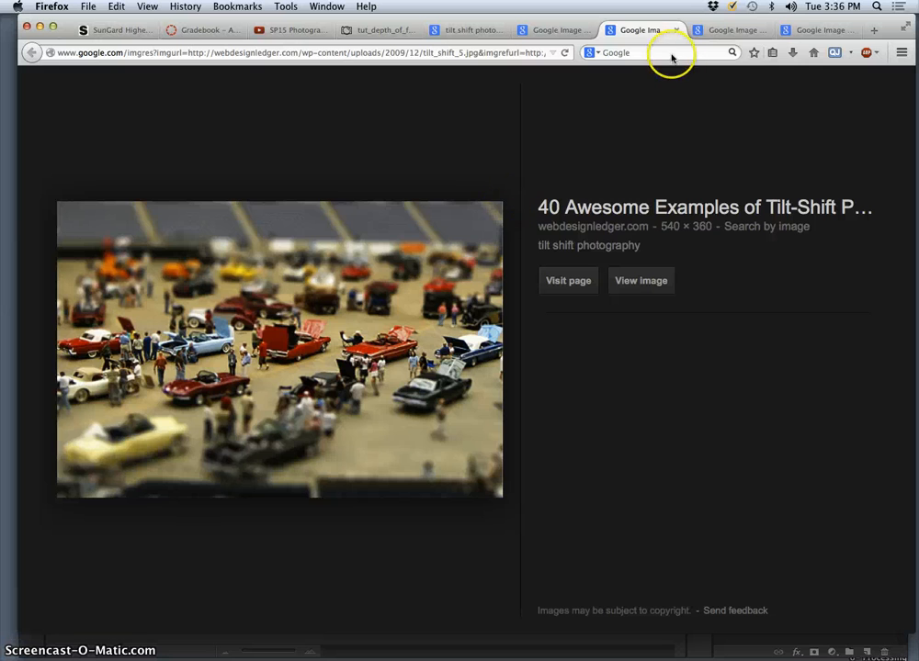
click(723, 33)
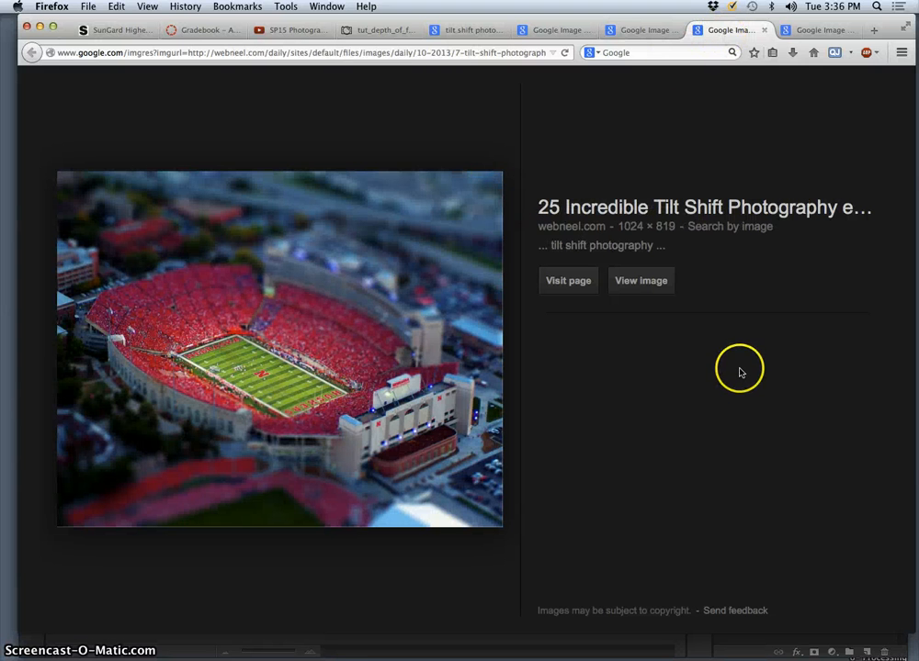
click(833, 30)
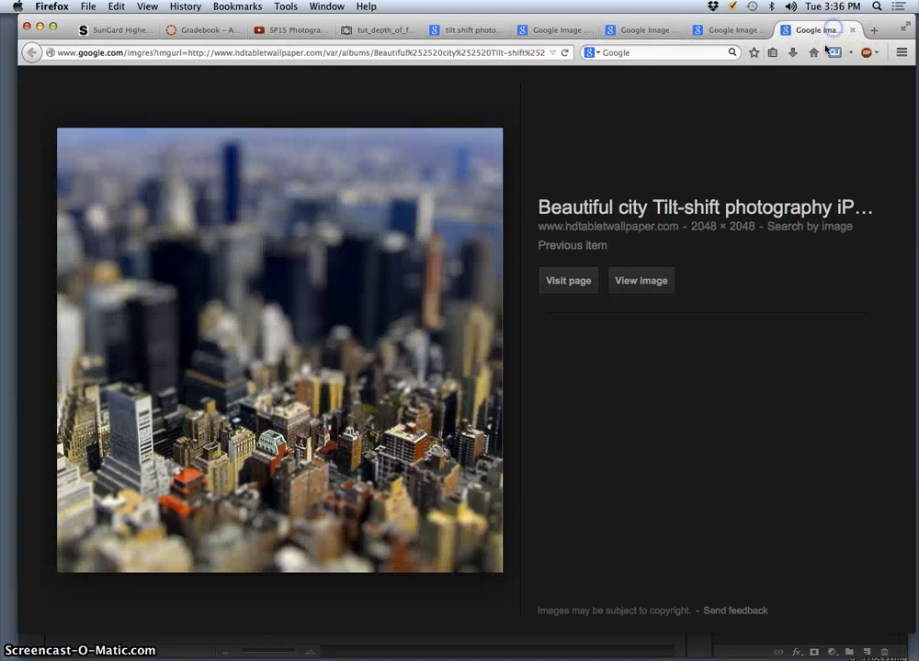